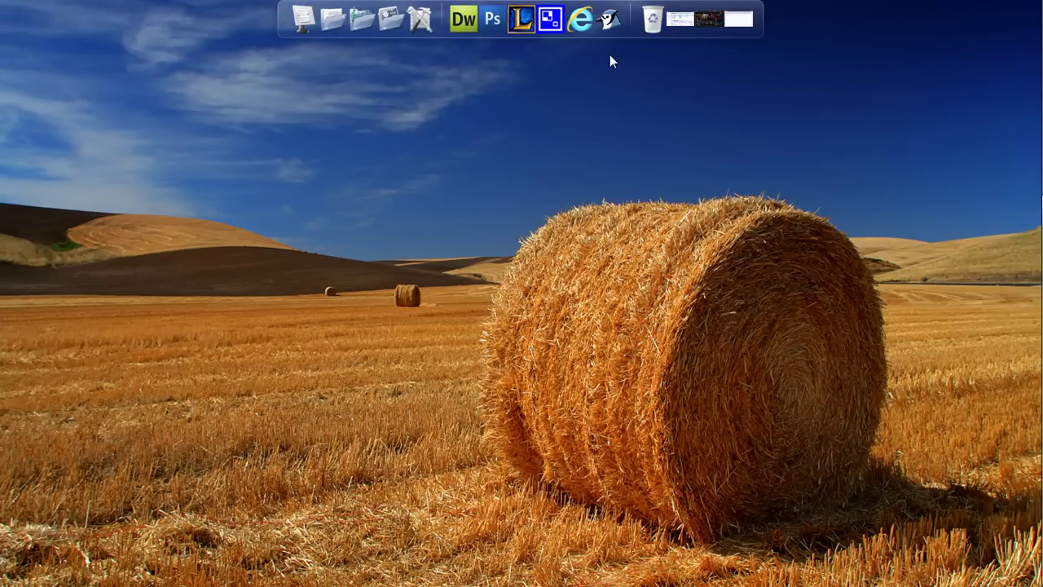
# Step: Maximize the empty Book1 workbook, select cell A1 and bring up the View commands
pyautogui.click(737, 18)
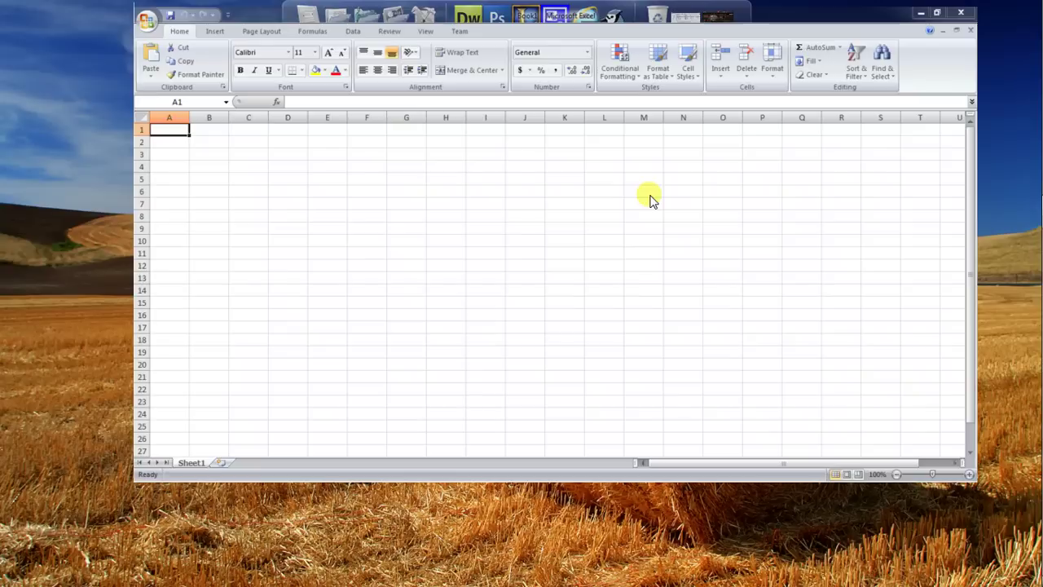
pyautogui.click(488, 185)
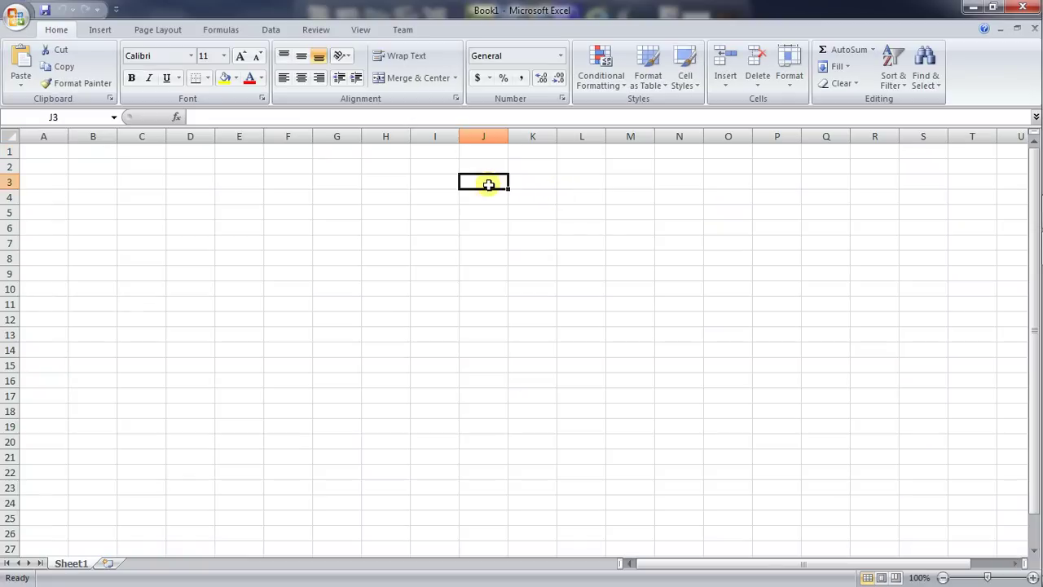
pyautogui.click(59, 154)
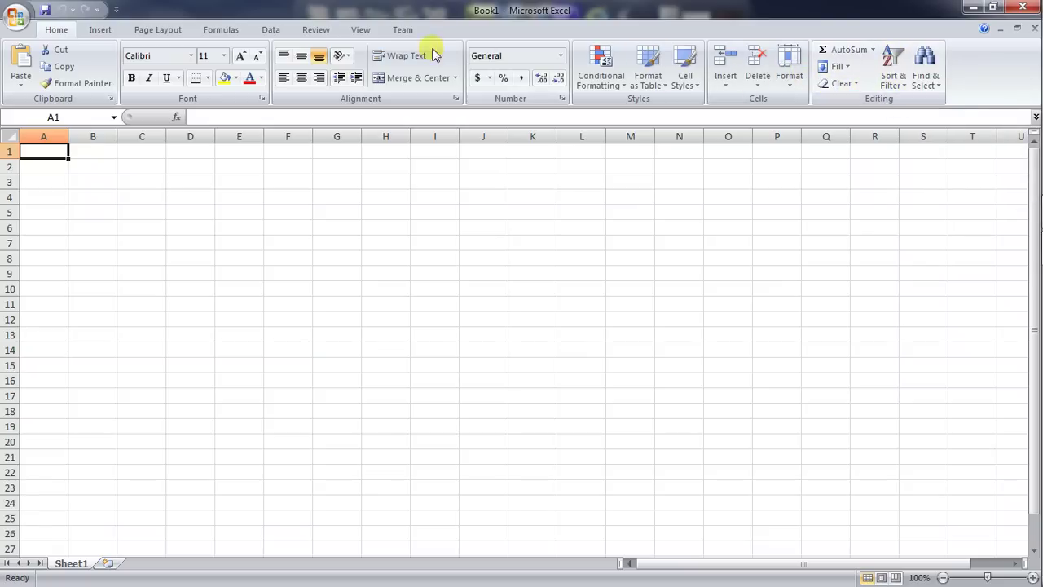
pyautogui.click(360, 30)
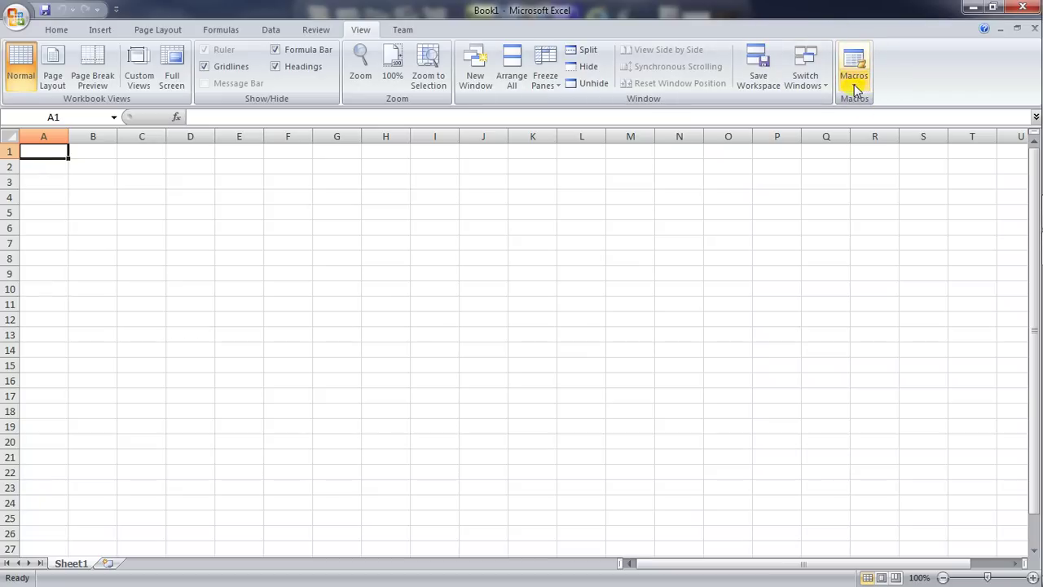
# Step: Run PERSONAL.XLSB!TestMacro1 to draw the bordered four-column, three-row table in A1:D3
pyautogui.click(855, 89)
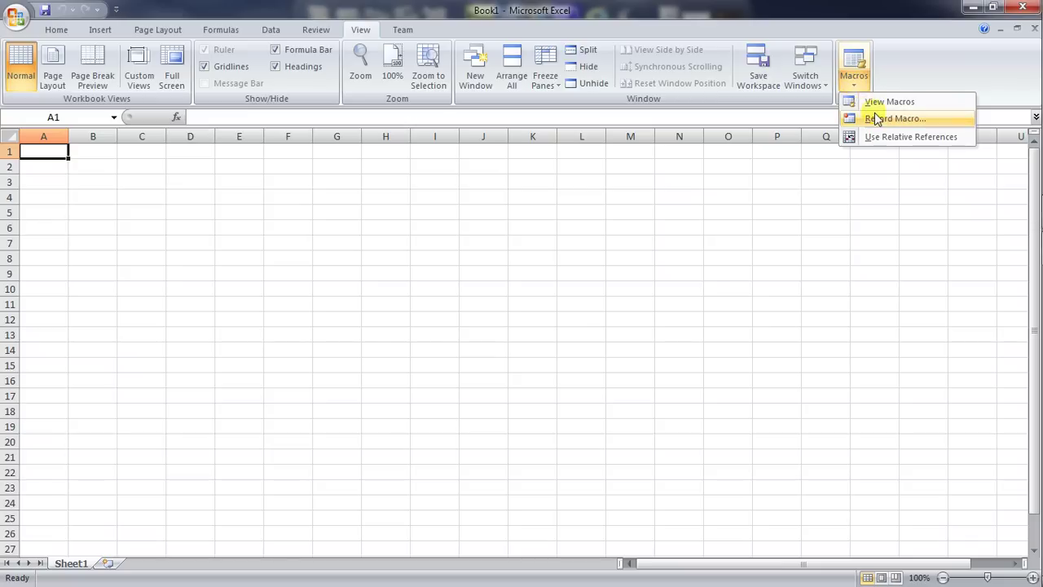
pyautogui.click(880, 102)
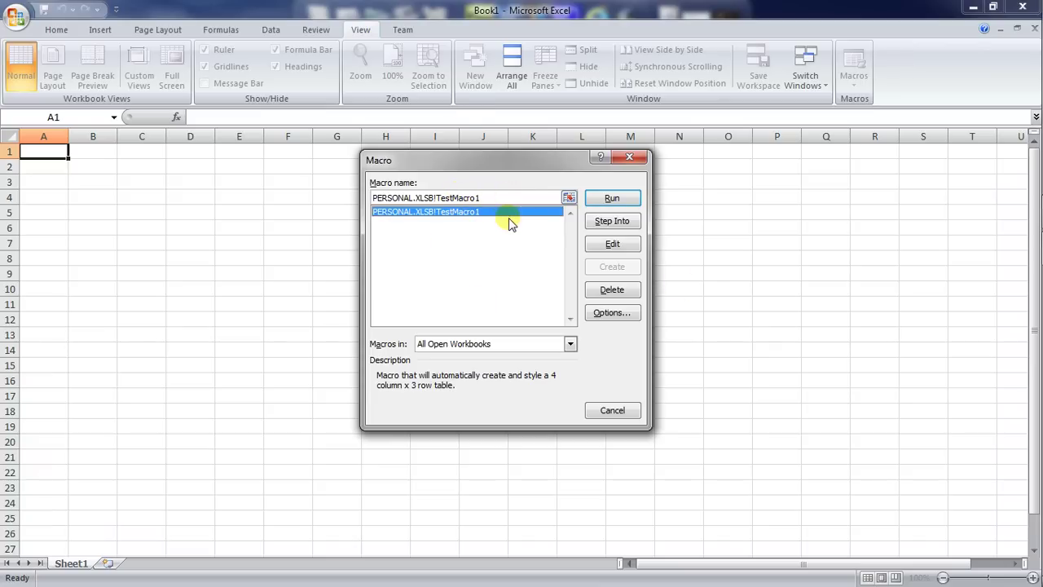
pyautogui.doubleClick(483, 214)
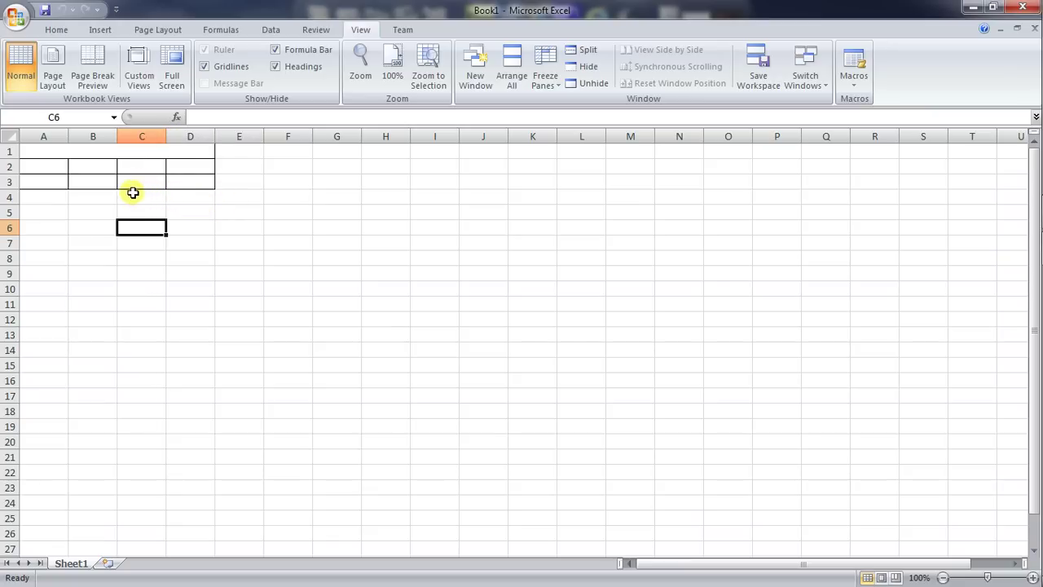
# Step: Add a new blank sheet and delete Sheet1
pyautogui.click(108, 556)
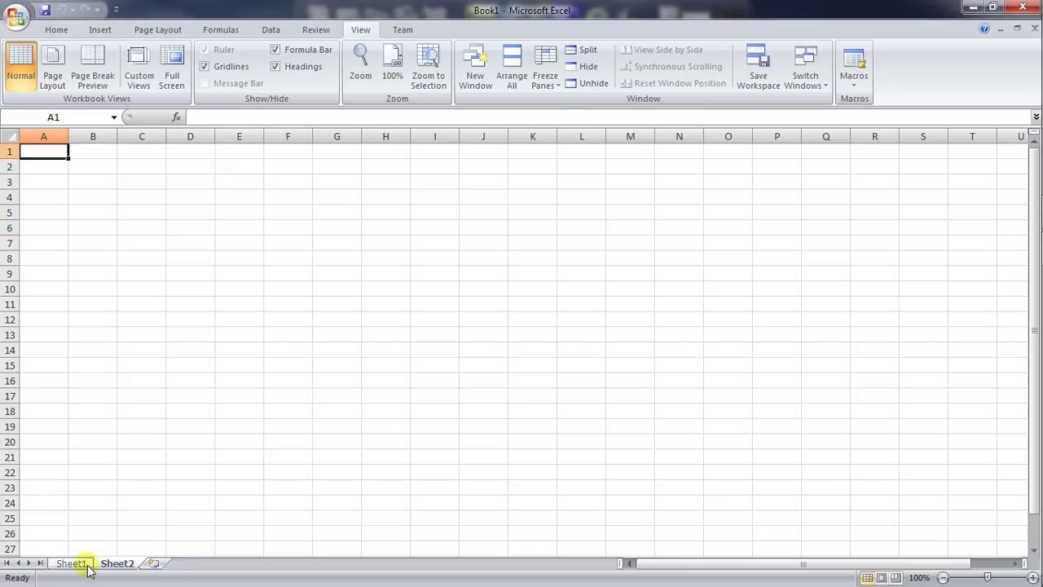
pyautogui.rightClick(75, 563)
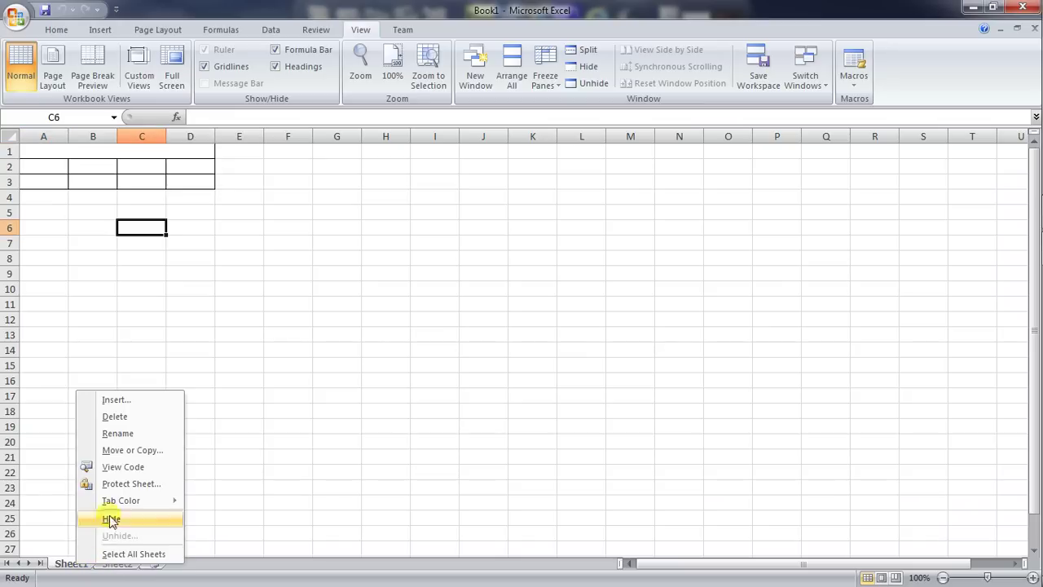
pyautogui.click(114, 417)
pyautogui.click(491, 339)
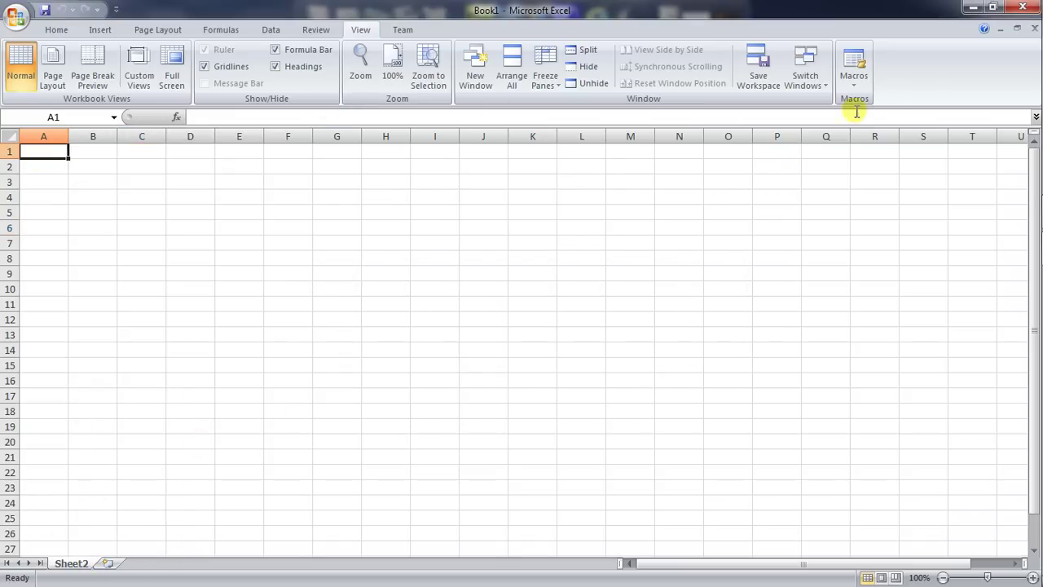
# Step: Run TestMacro1 on Sheet2, then add Sheet3 and run TestMacro1 there too
pyautogui.click(854, 81)
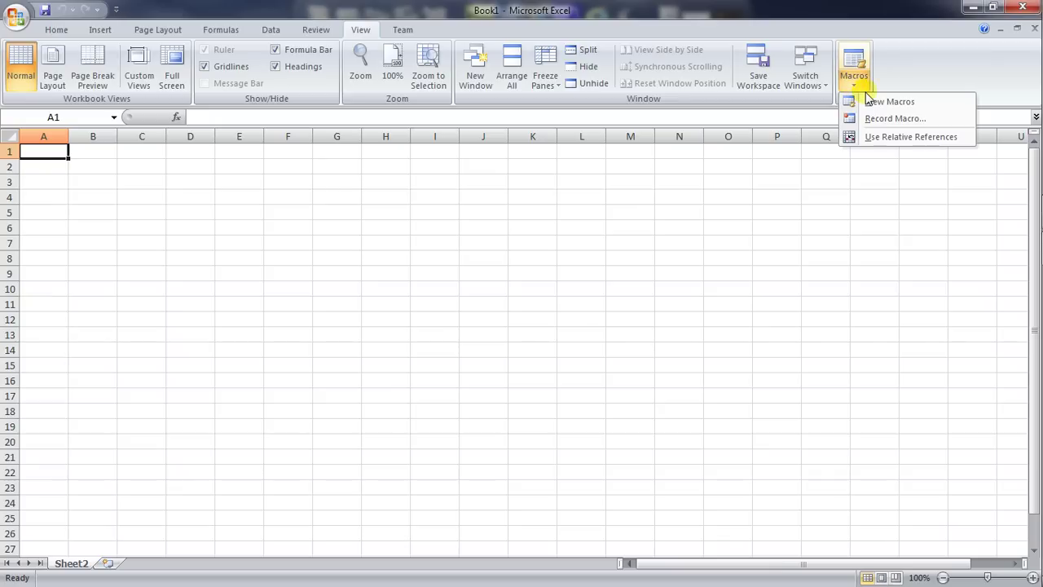
pyautogui.click(867, 101)
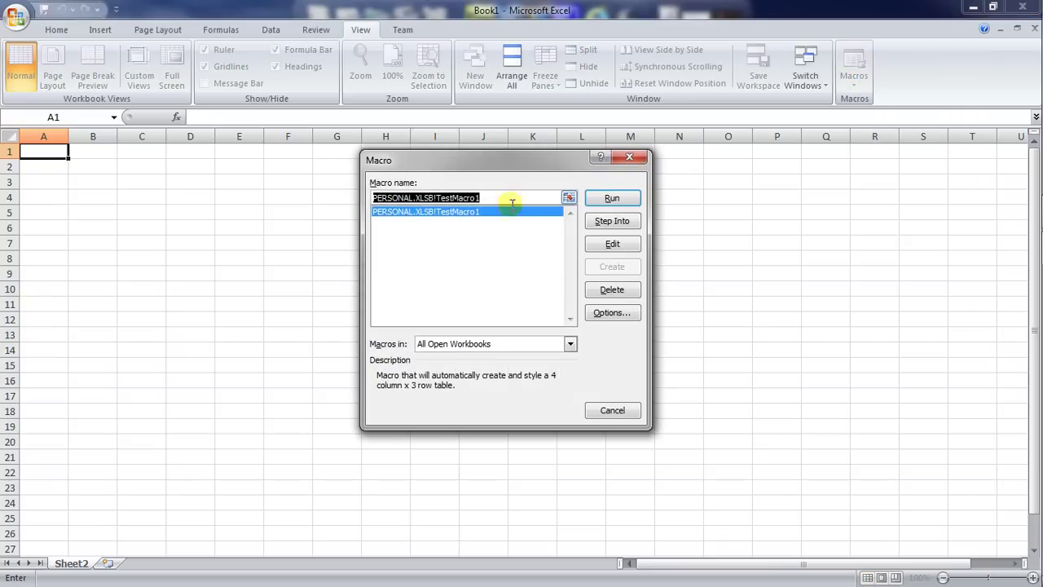
pyautogui.doubleClick(484, 211)
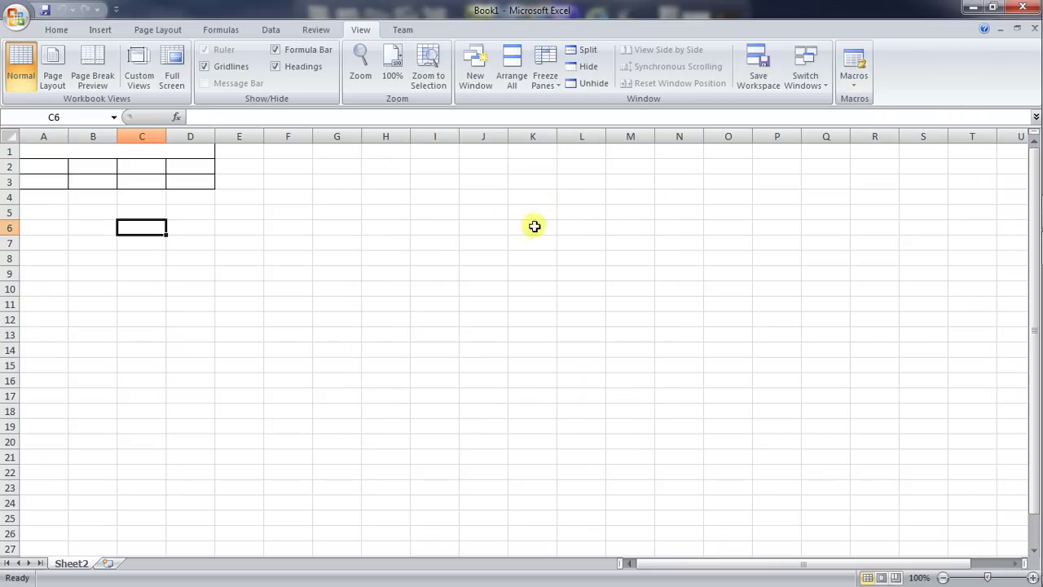
pyautogui.click(106, 563)
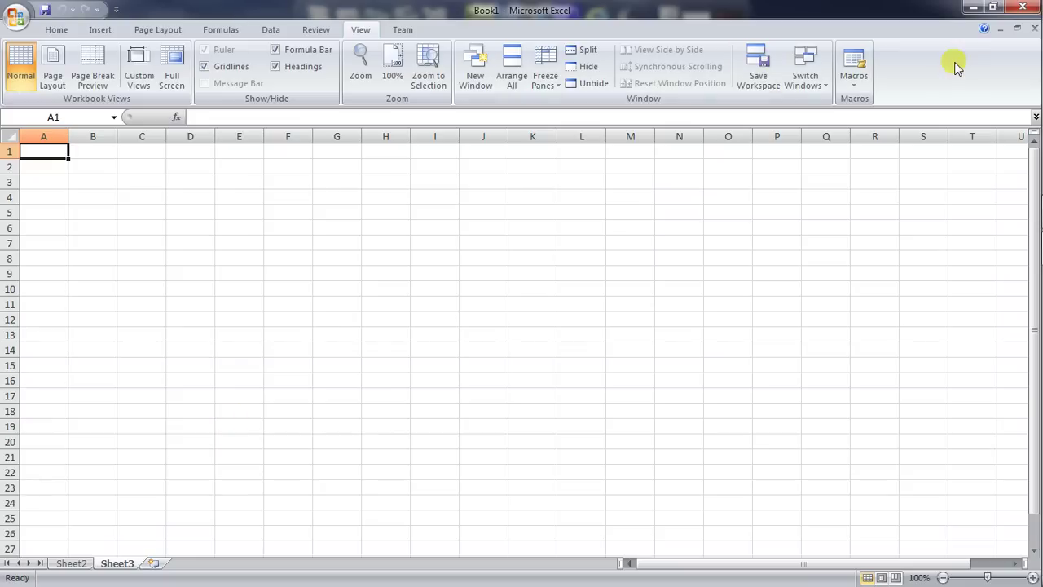
pyautogui.click(853, 63)
pyautogui.doubleClick(417, 209)
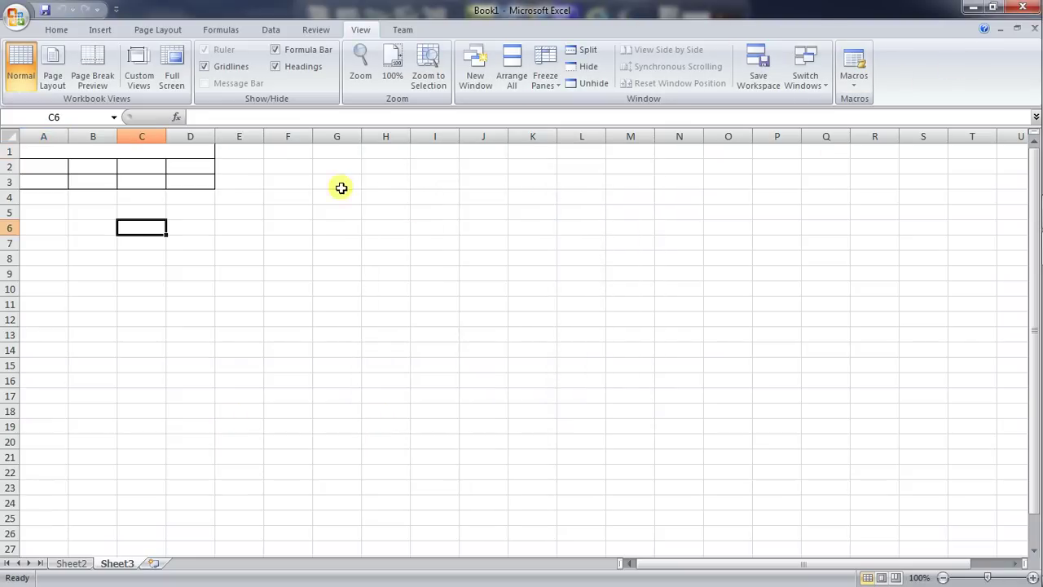
# Step: Delete Sheet3, then dismiss the warning about hiding the only visible Sheet2
pyautogui.rightClick(121, 564)
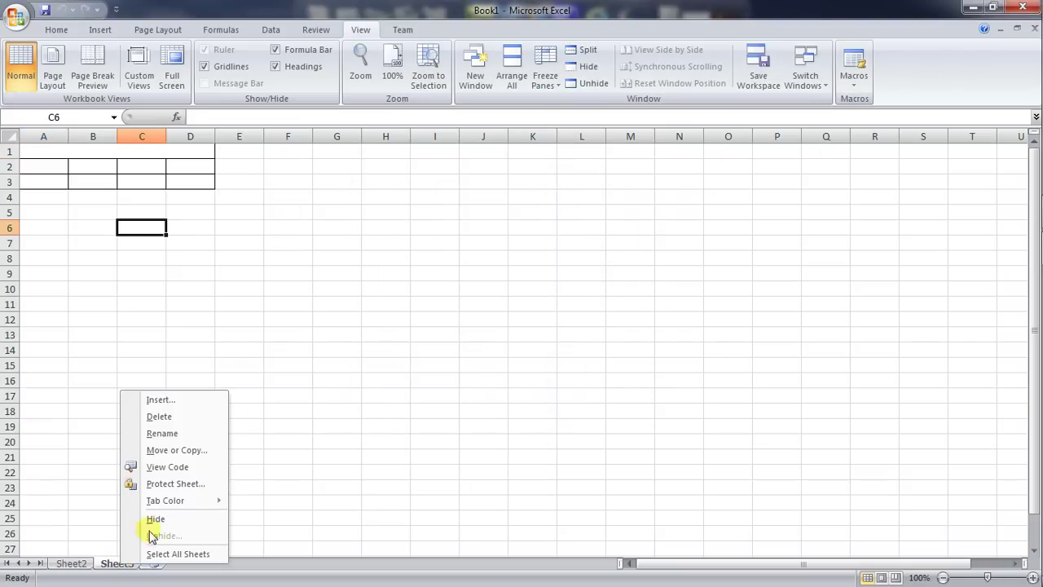
pyautogui.click(160, 417)
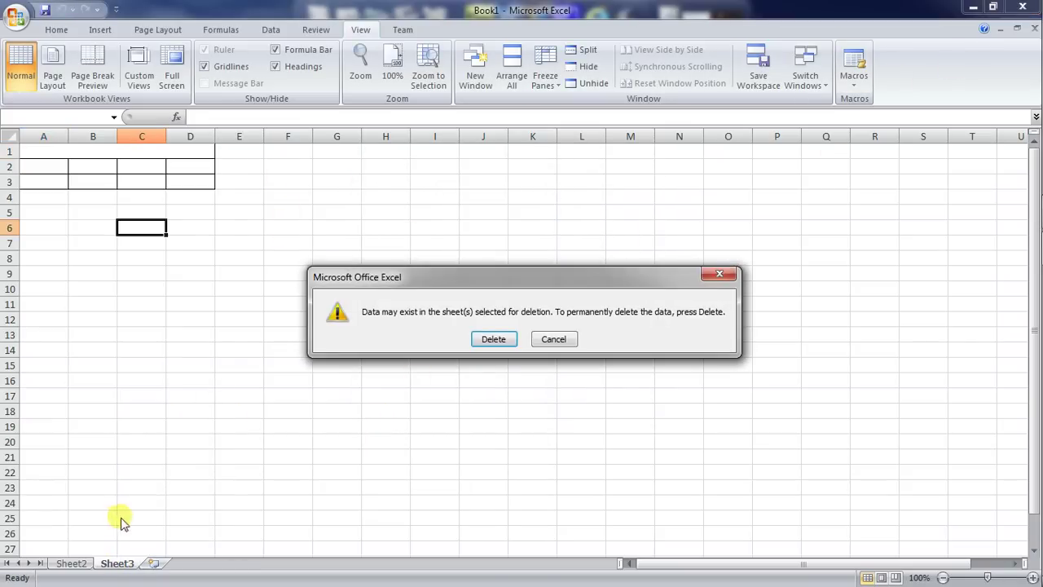
pyautogui.click(499, 339)
pyautogui.rightClick(82, 562)
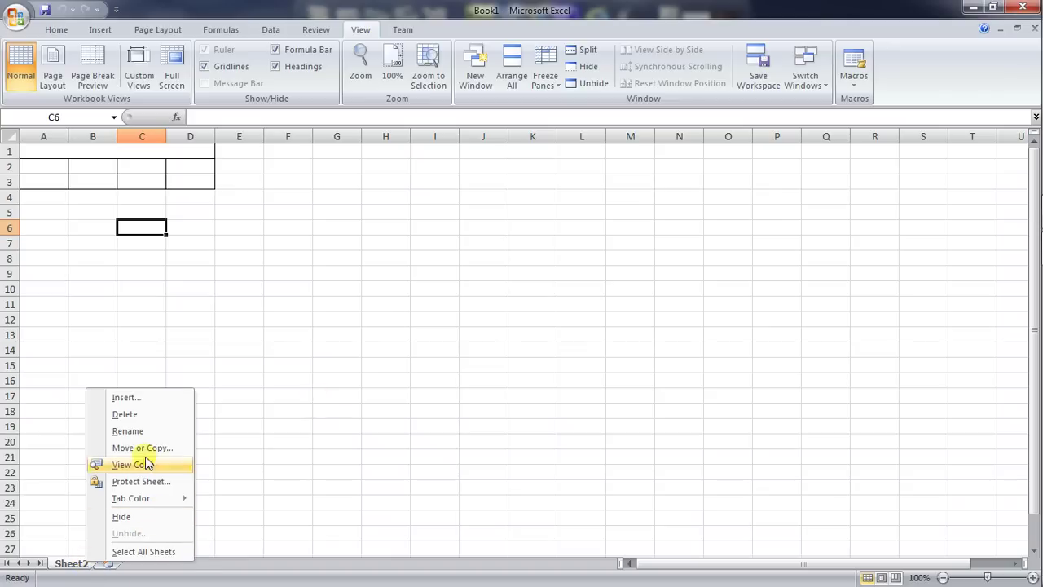
pyautogui.click(137, 414)
pyautogui.click(521, 343)
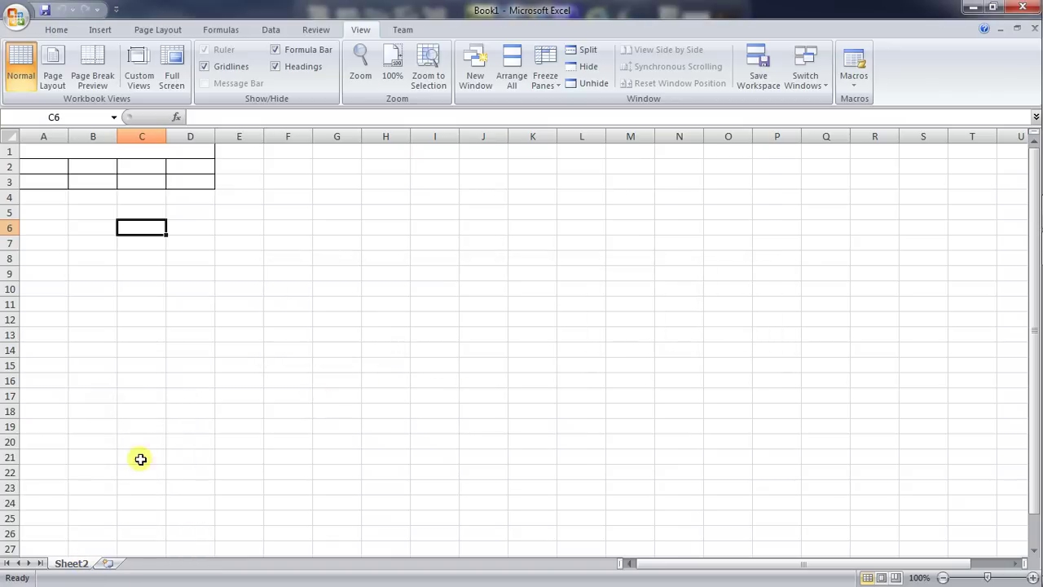
# Step: Add Sheet4 and delete Sheet2, leaving only the blank Sheet4
pyautogui.click(107, 562)
pyautogui.rightClick(77, 562)
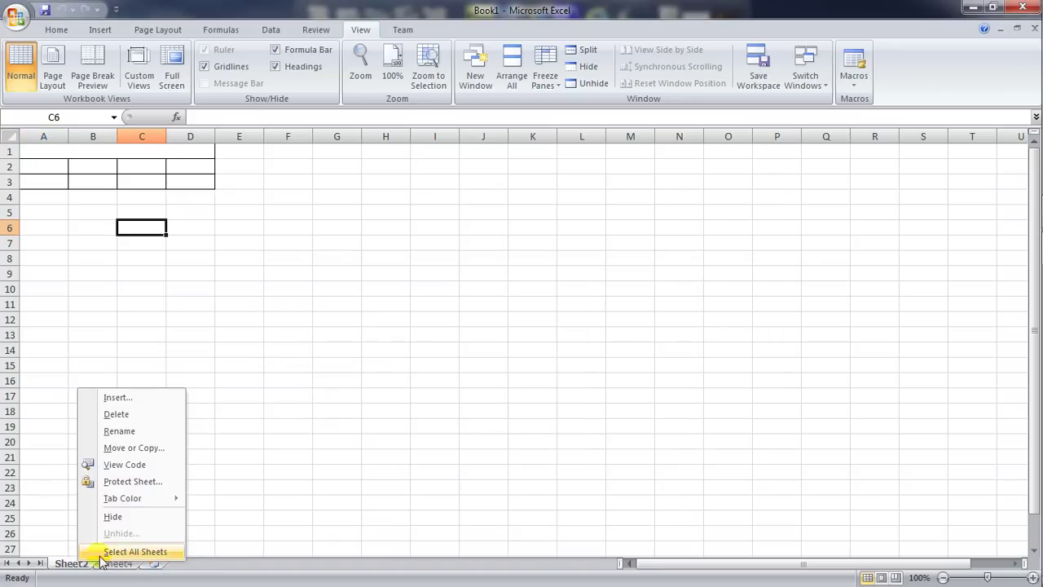
pyautogui.click(117, 413)
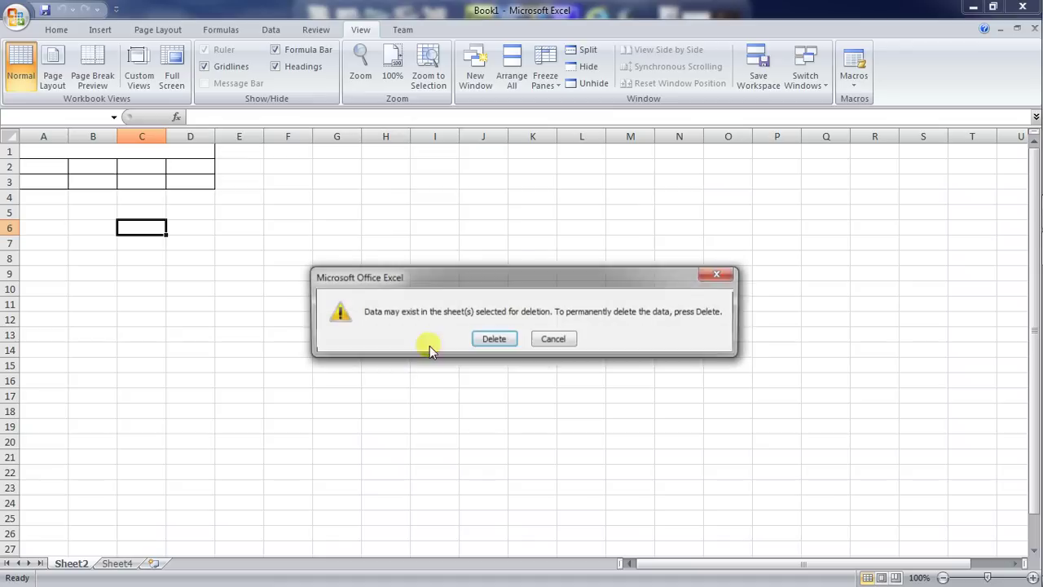
pyautogui.click(493, 339)
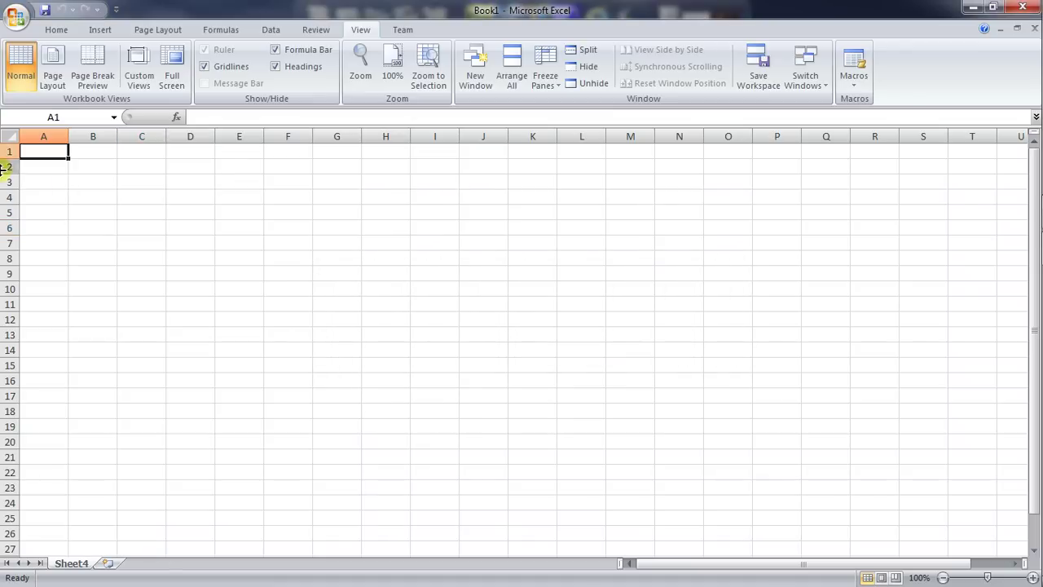
# Step: Record macro TestMacro2 with shortcut Ctrl+t and description 'Test Macro 2.' in the personal workbook
pyautogui.click(865, 85)
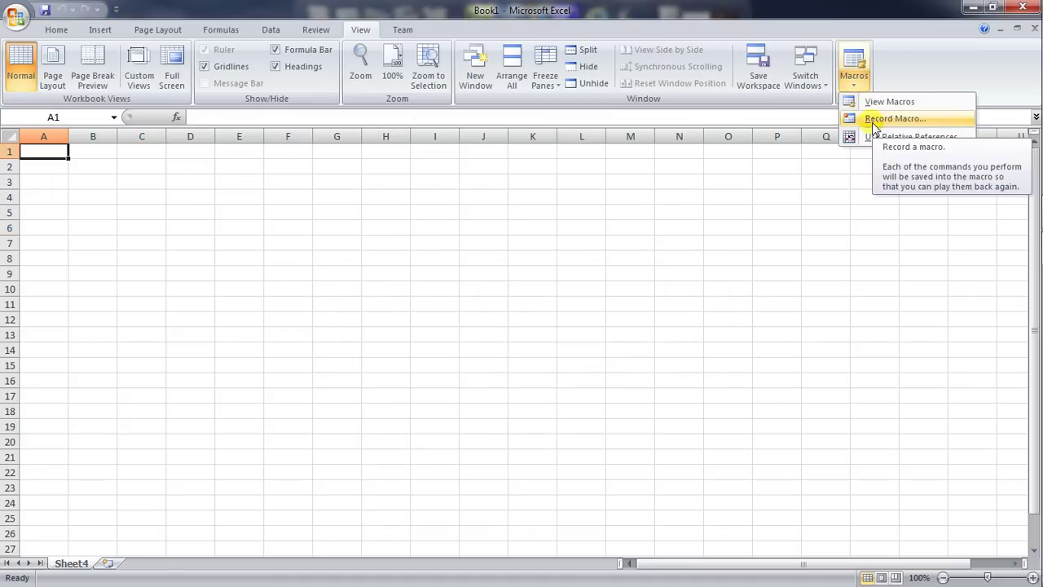
pyautogui.click(873, 120)
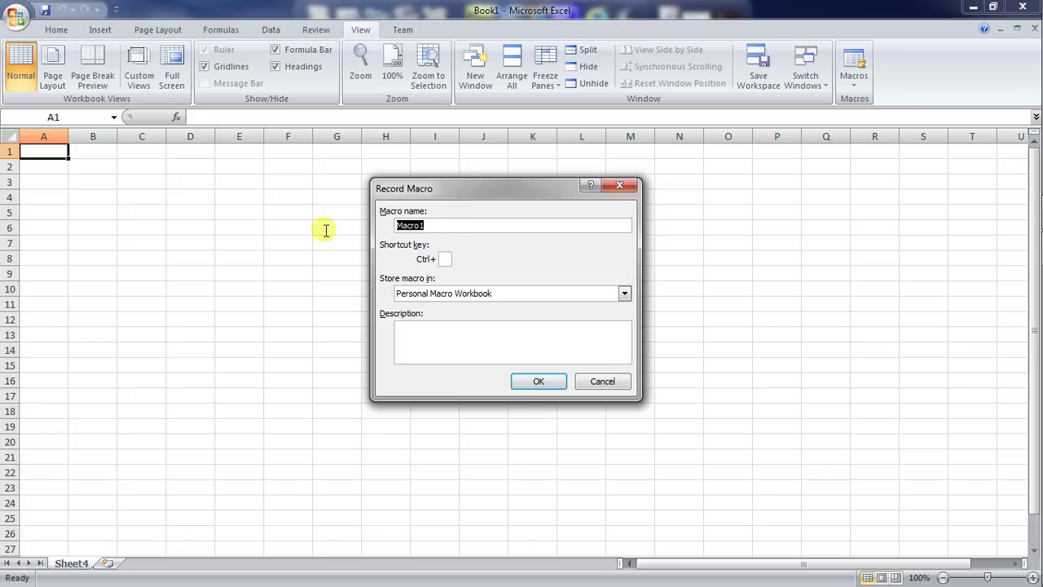
pyautogui.write('TestMa')
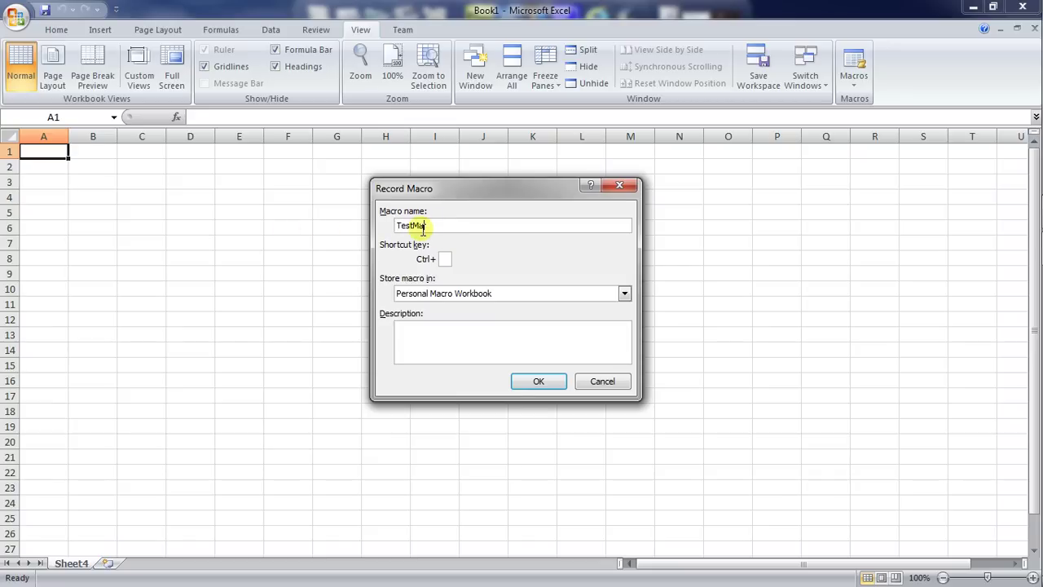
pyautogui.write('cro2')
pyautogui.write('t')
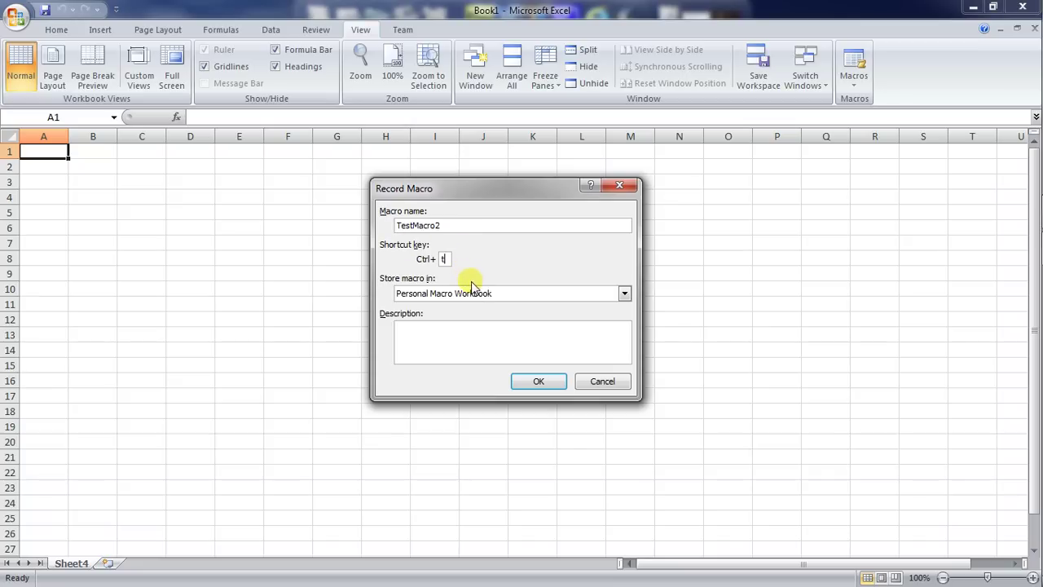
pyautogui.click(477, 334)
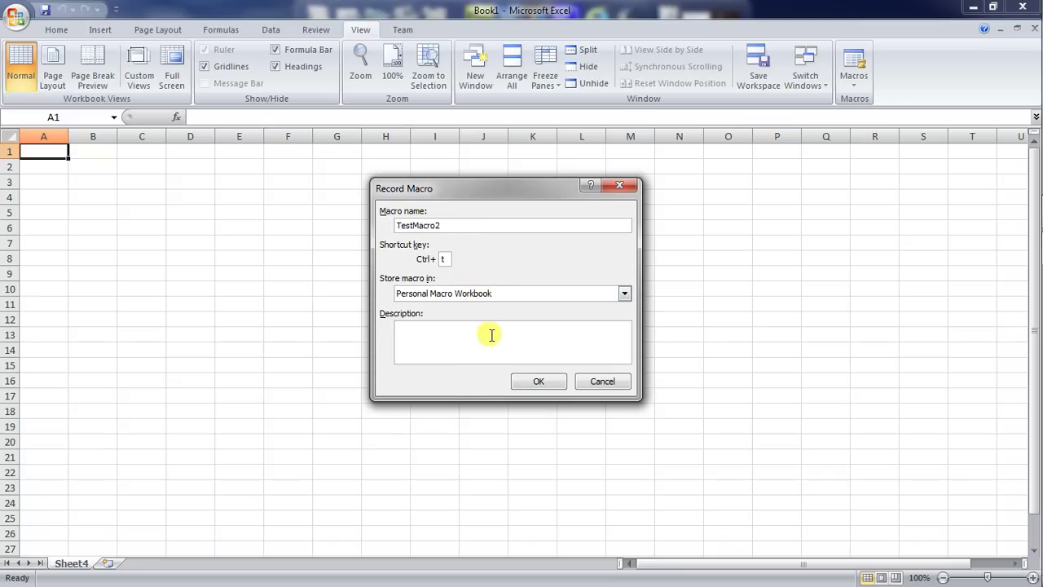
pyautogui.write('Tes')
pyautogui.write('t Macro 2')
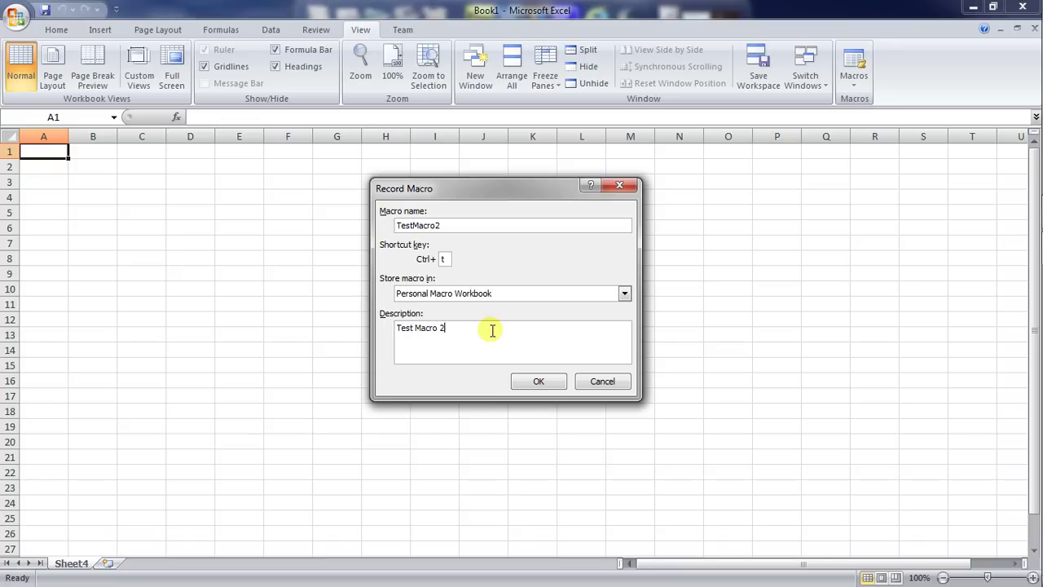
pyautogui.write('.')
pyautogui.click(535, 381)
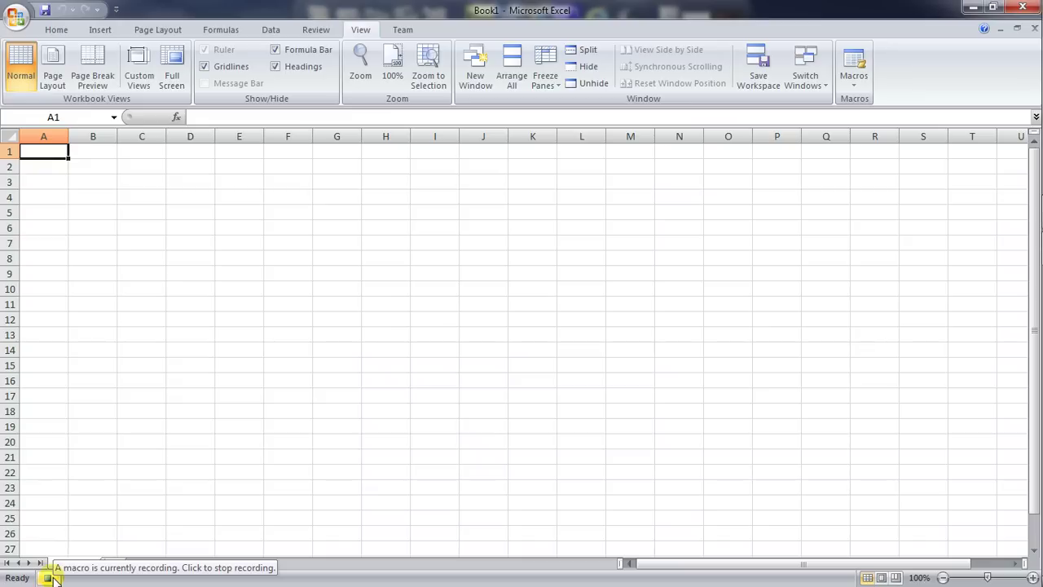
# Step: Merge and centre A1:D1 as the header and give it all borders
pyautogui.click(49, 578)
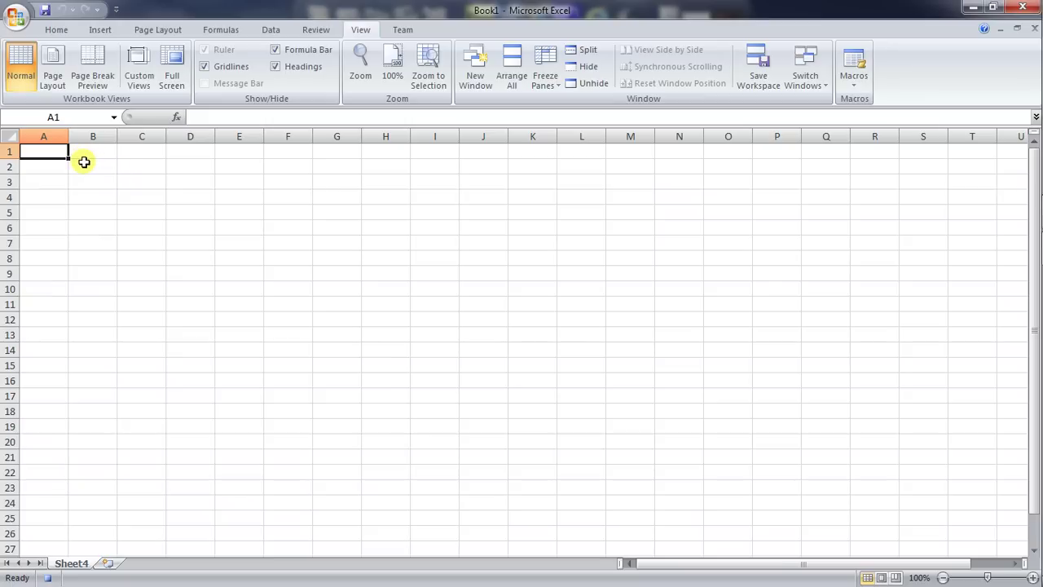
pyautogui.moveTo(37, 151); pyautogui.dragTo(178, 149)
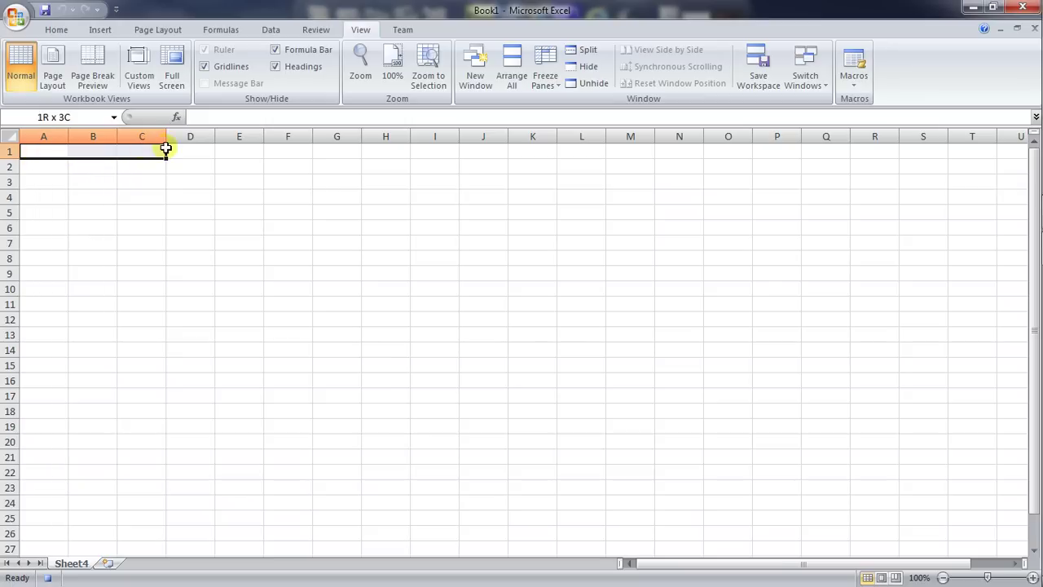
pyautogui.click(64, 29)
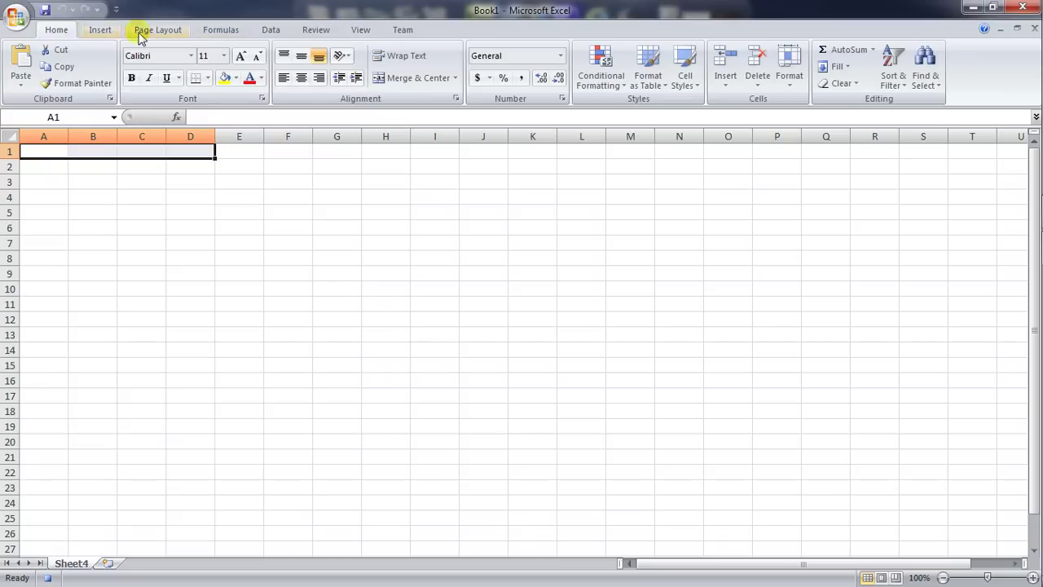
pyautogui.click(403, 77)
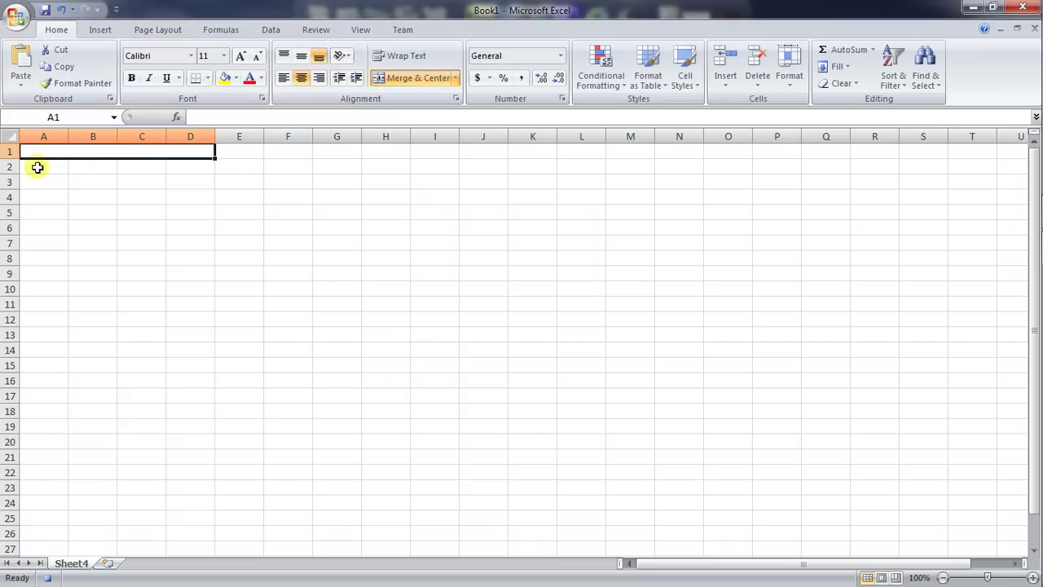
pyautogui.click(208, 78)
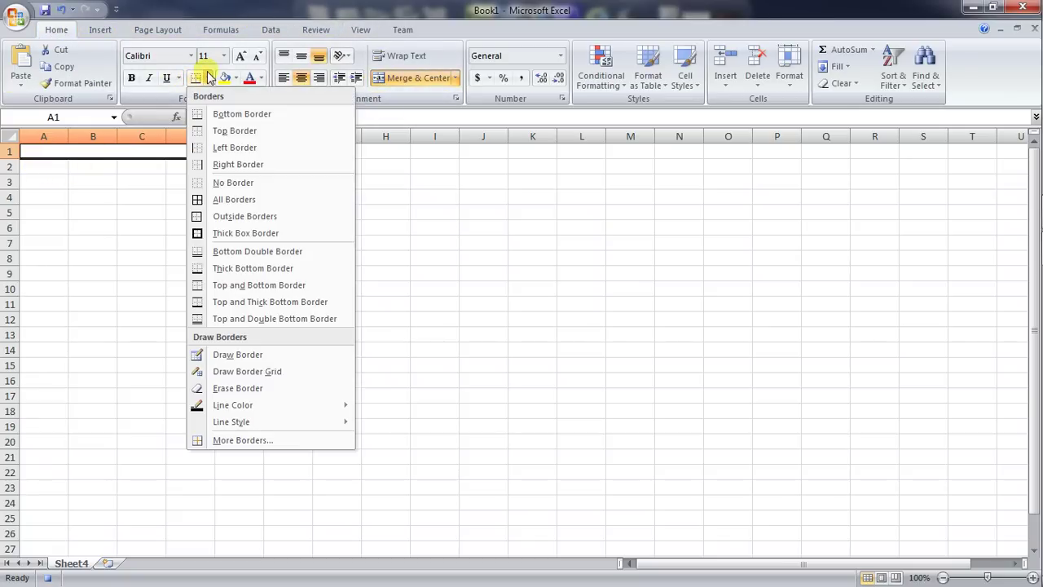
pyautogui.click(232, 197)
pyautogui.click(146, 200)
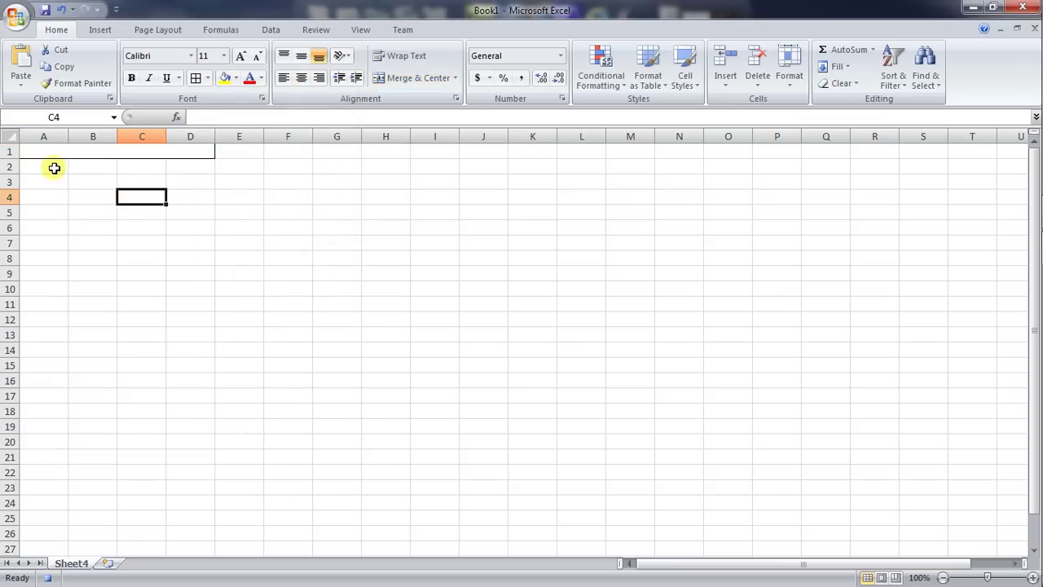
# Step: Apply all borders to the table body A2:D3
pyautogui.moveTo(41, 168); pyautogui.dragTo(184, 182)
pyautogui.click(195, 78)
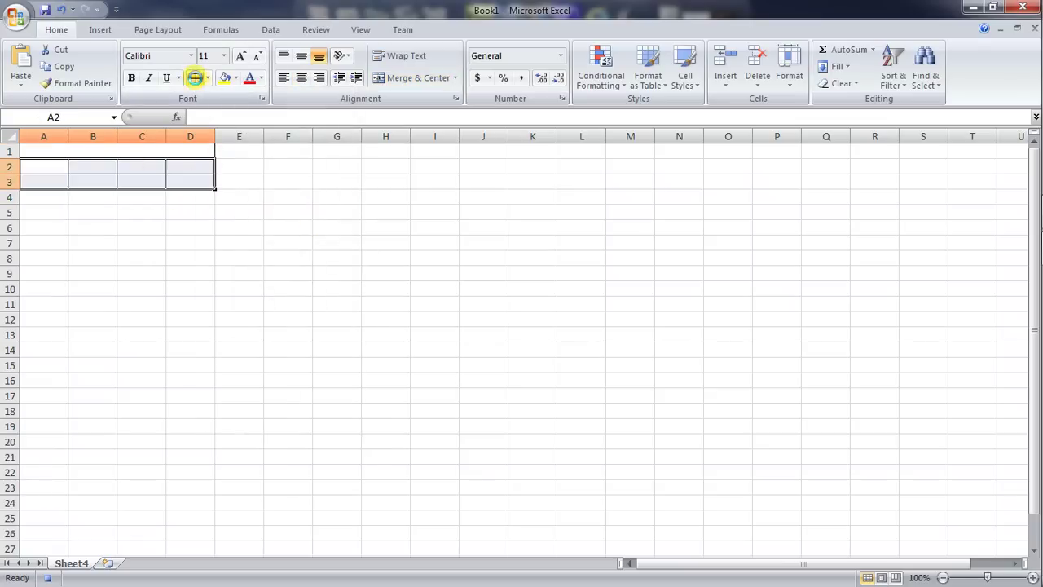
pyautogui.click(203, 233)
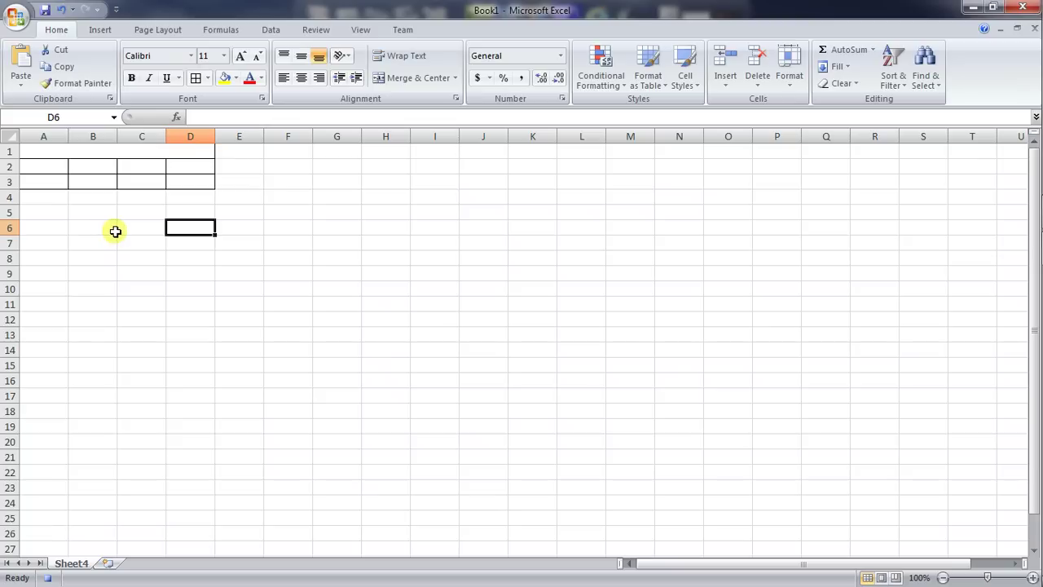
# Step: Stop recording TestMacro2 and add a new blank Sheet5 for the replay
pyautogui.click(46, 577)
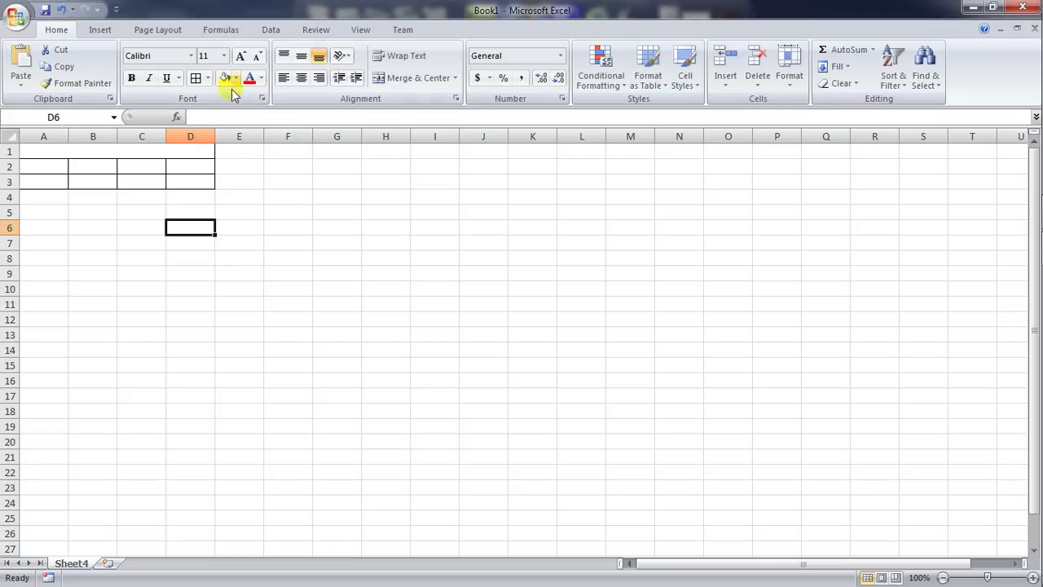
pyautogui.click(110, 563)
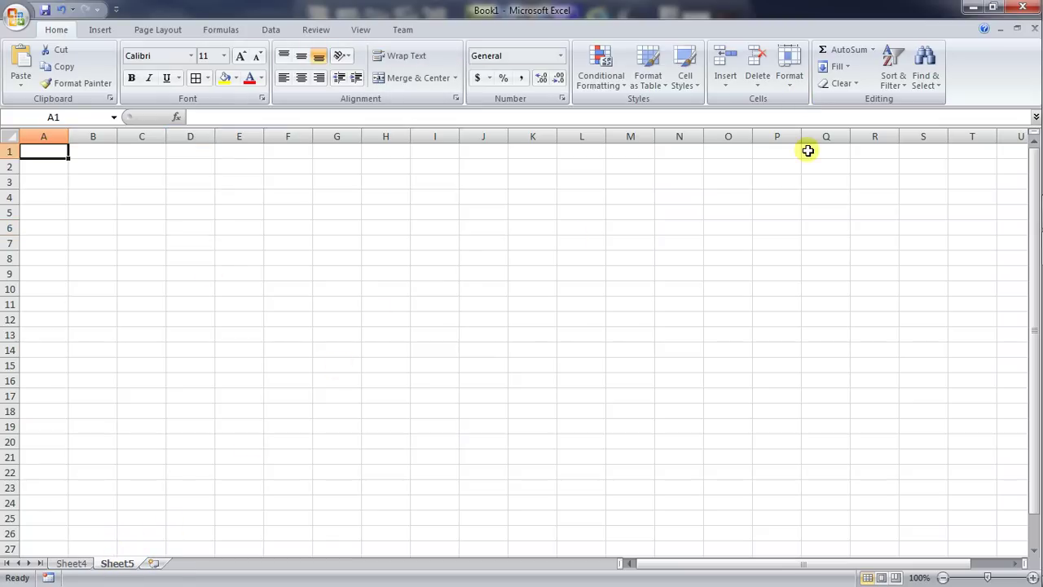
pyautogui.click(371, 29)
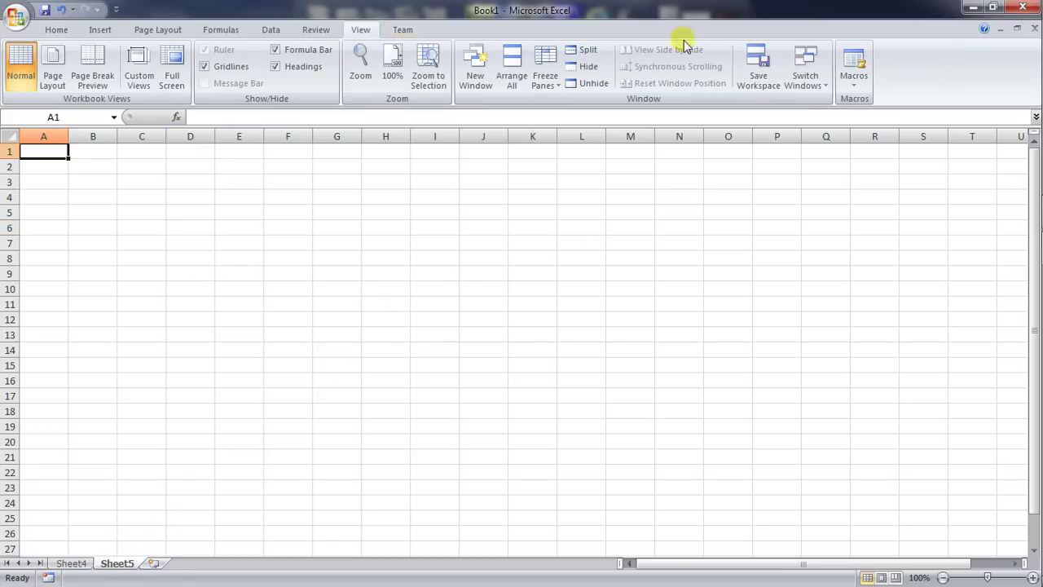
pyautogui.click(863, 67)
# Step: Set Macros in to PERSONAL.XLSB and run TestMacro2 on Sheet5
pyautogui.click(443, 221)
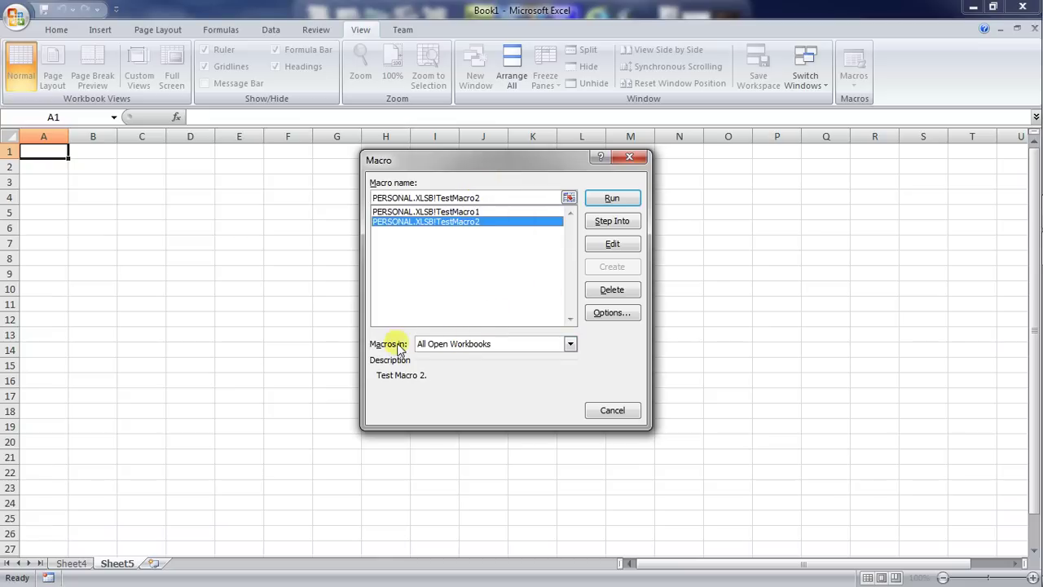
pyautogui.click(442, 344)
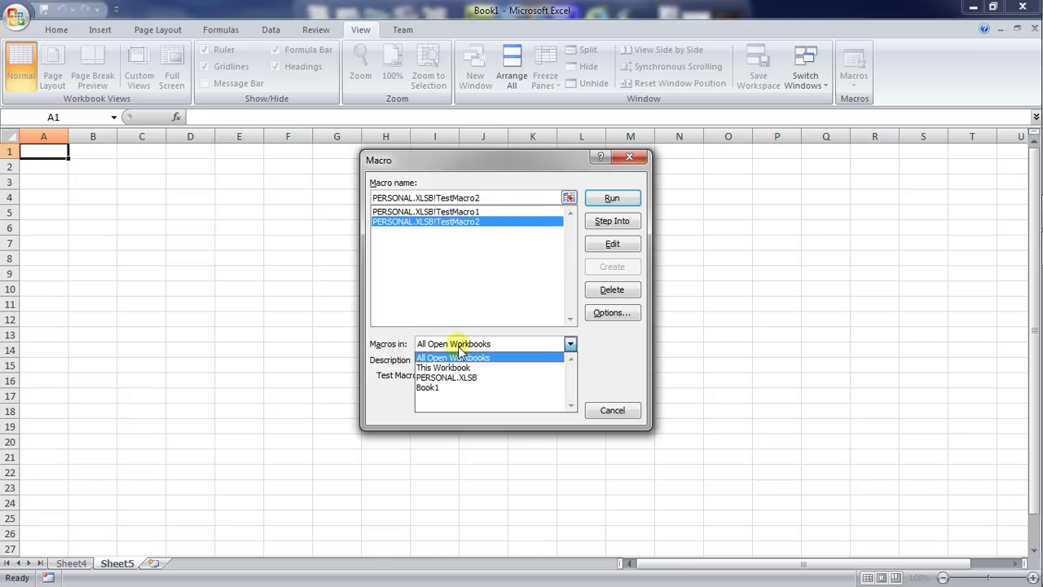
pyautogui.click(399, 346)
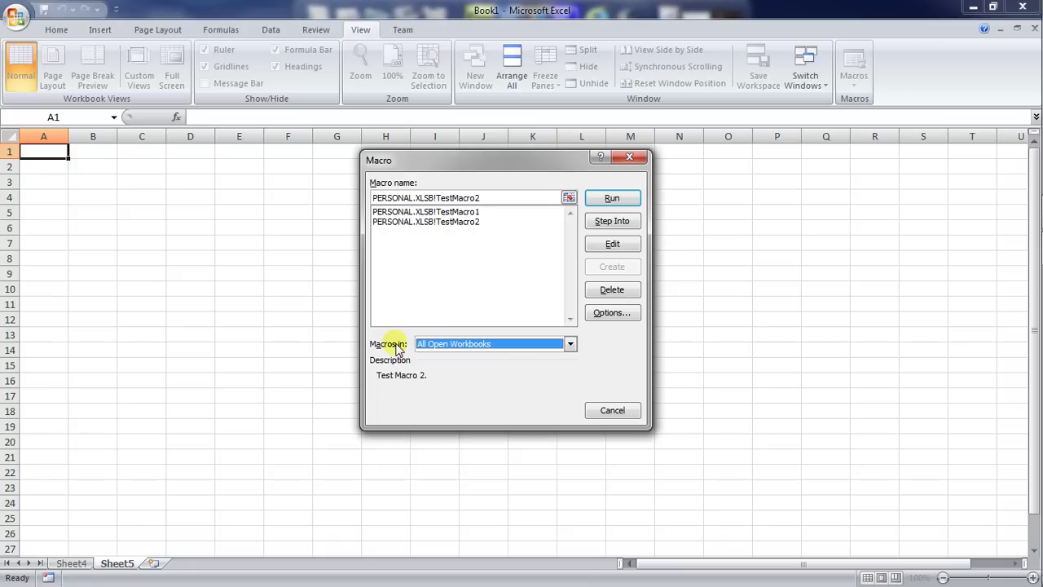
pyautogui.click(466, 344)
pyautogui.click(462, 378)
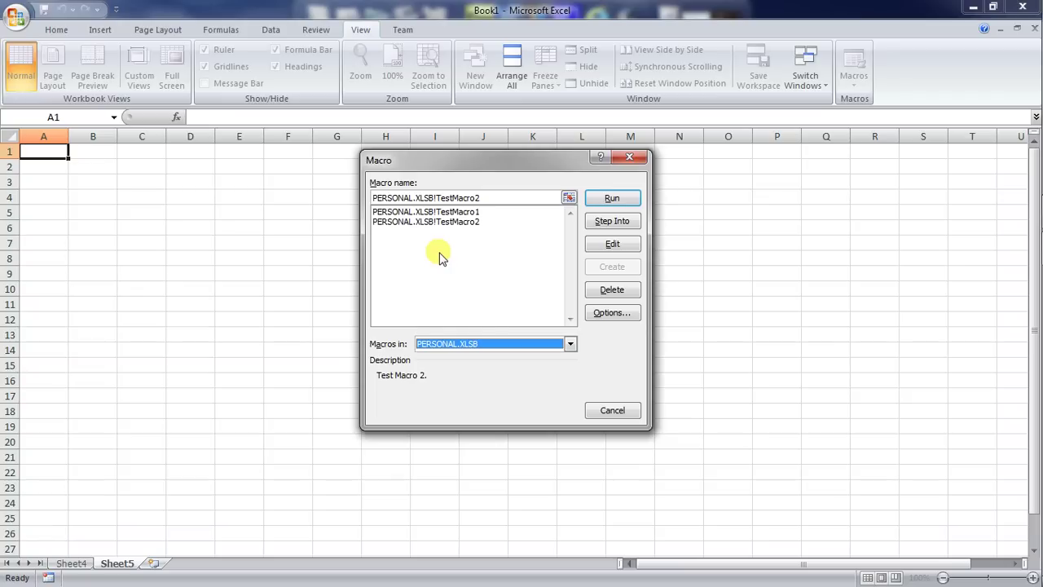
pyautogui.click(481, 222)
pyautogui.click(611, 198)
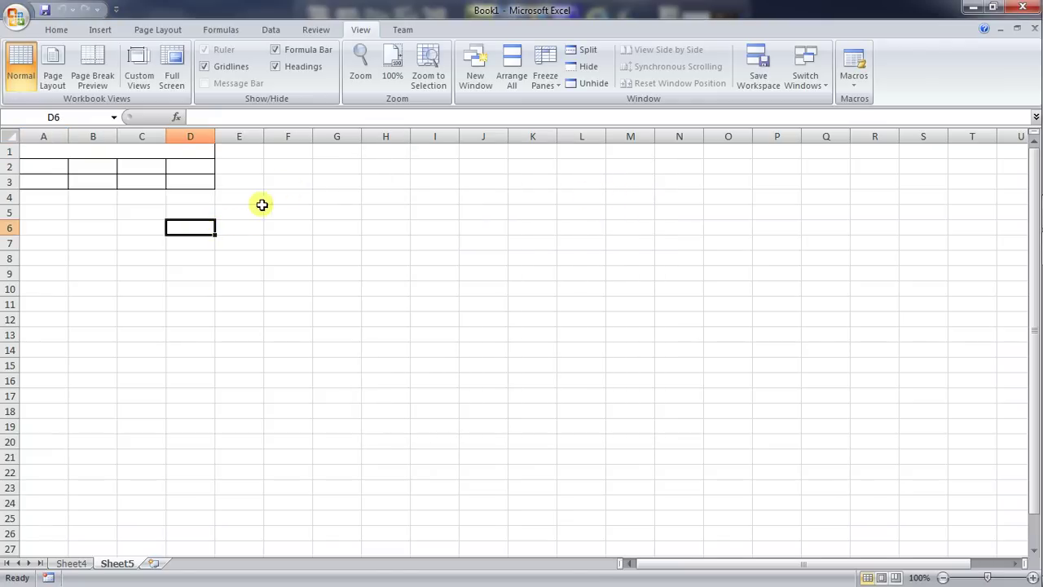
# Step: Select A1:D2 of the replayed table, then clear the selection
pyautogui.moveTo(39, 154); pyautogui.dragTo(177, 166)
pyautogui.click(415, 210)
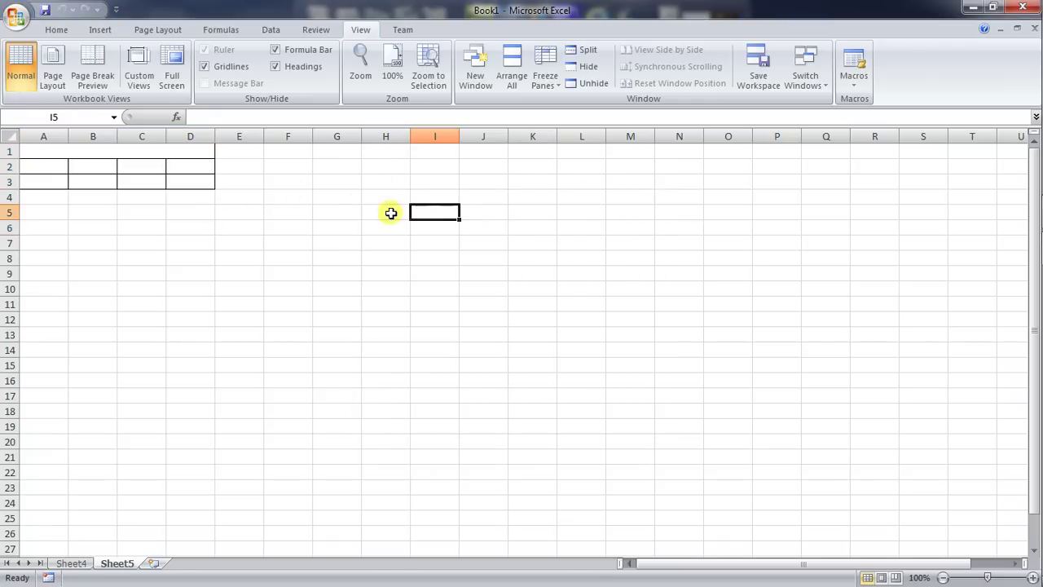
pyautogui.click(236, 245)
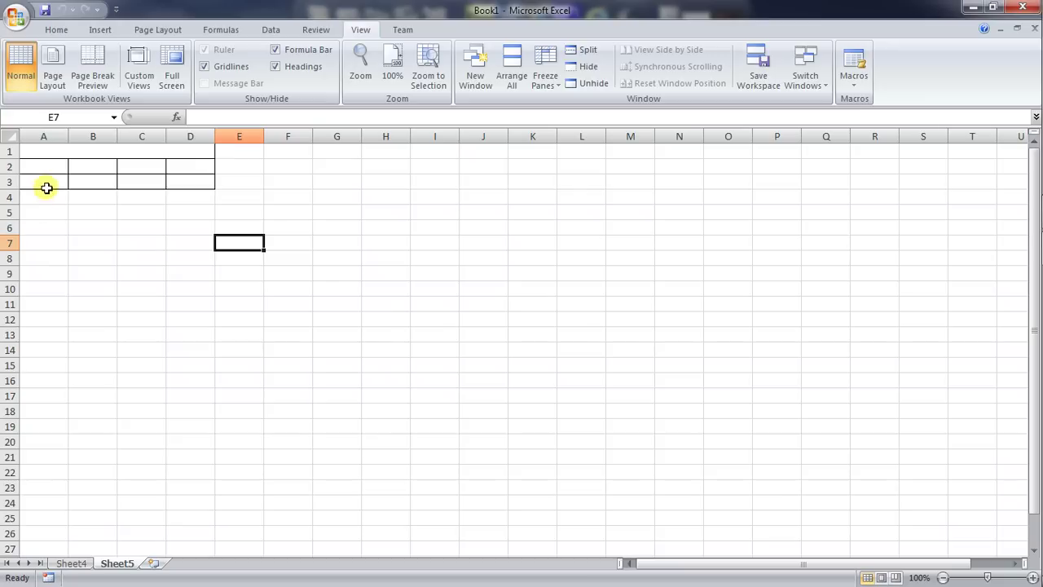
# Step: Format cells A2:A3 with the 14-Mar date style
pyautogui.moveTo(37, 166); pyautogui.dragTo(35, 183)
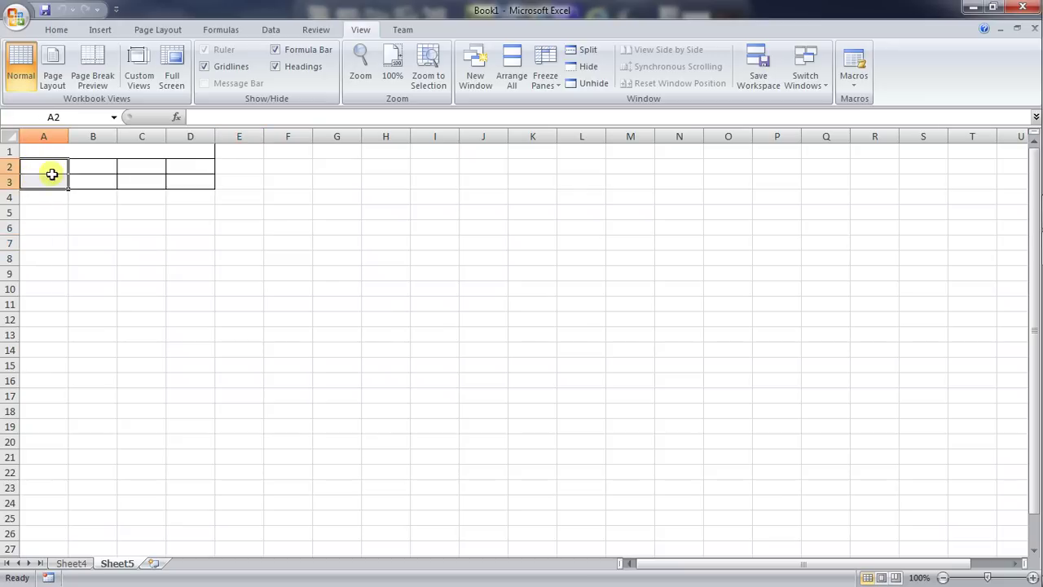
pyautogui.rightClick(50, 173)
pyautogui.click(115, 363)
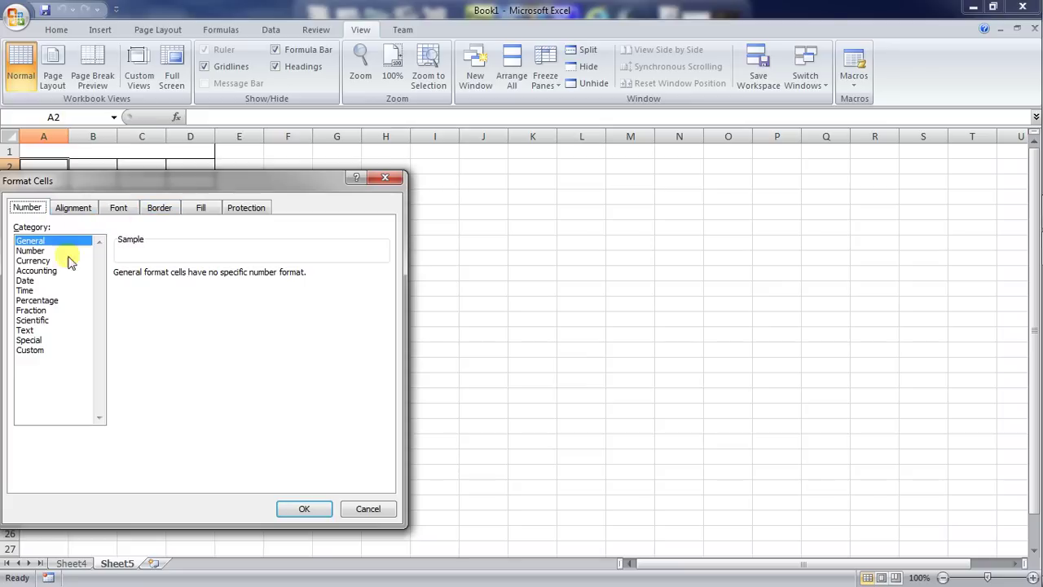
pyautogui.click(34, 280)
pyautogui.click(147, 325)
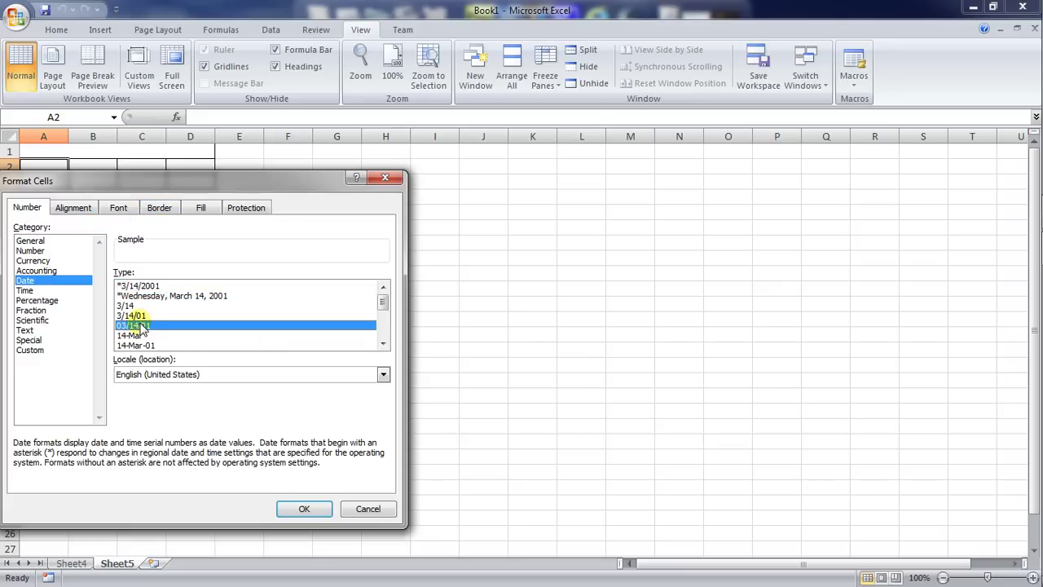
pyautogui.click(146, 315)
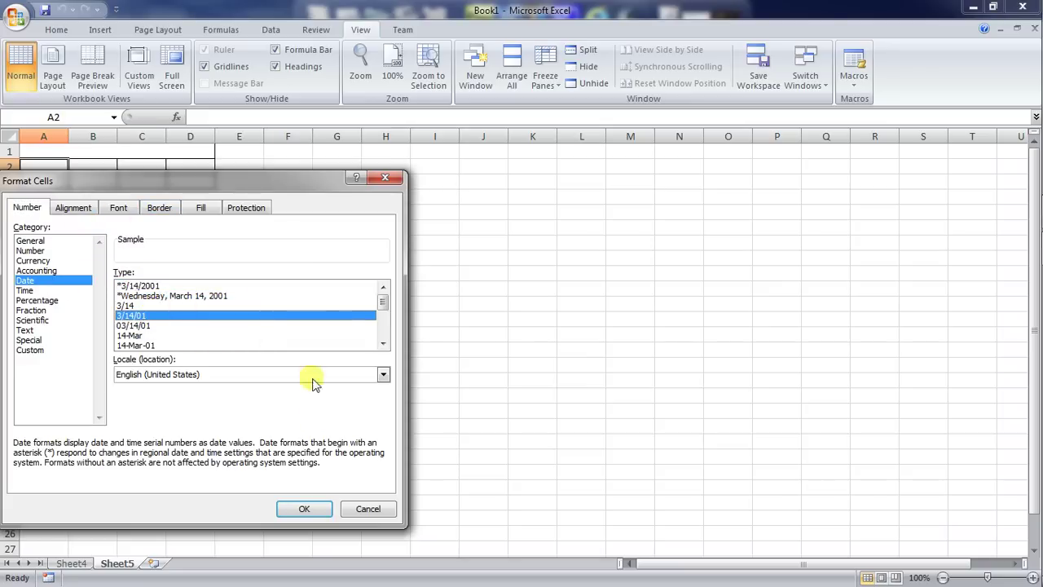
pyautogui.click(137, 325)
pyautogui.click(145, 334)
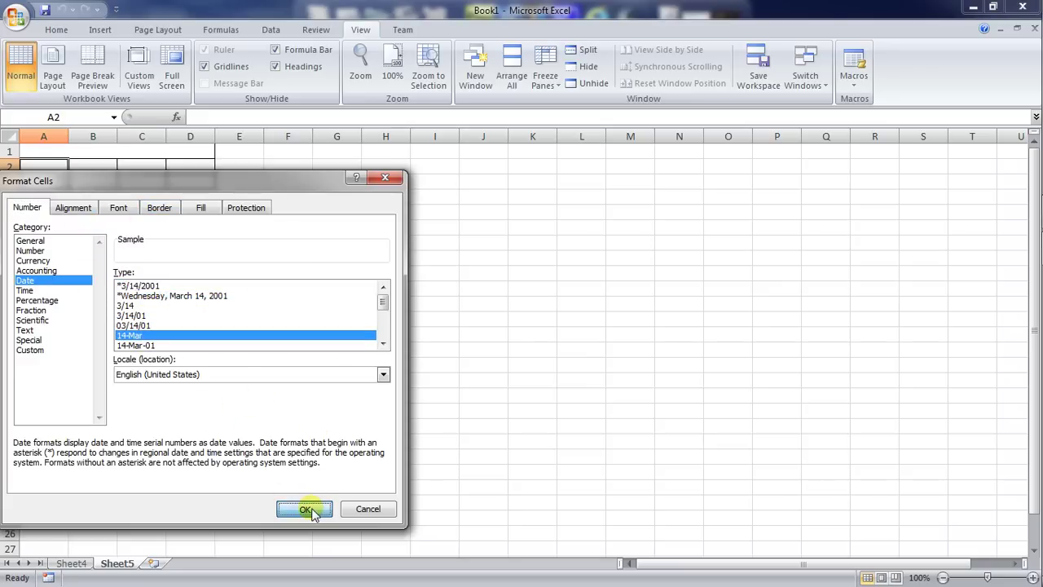
pyautogui.click(305, 509)
pyautogui.click(126, 241)
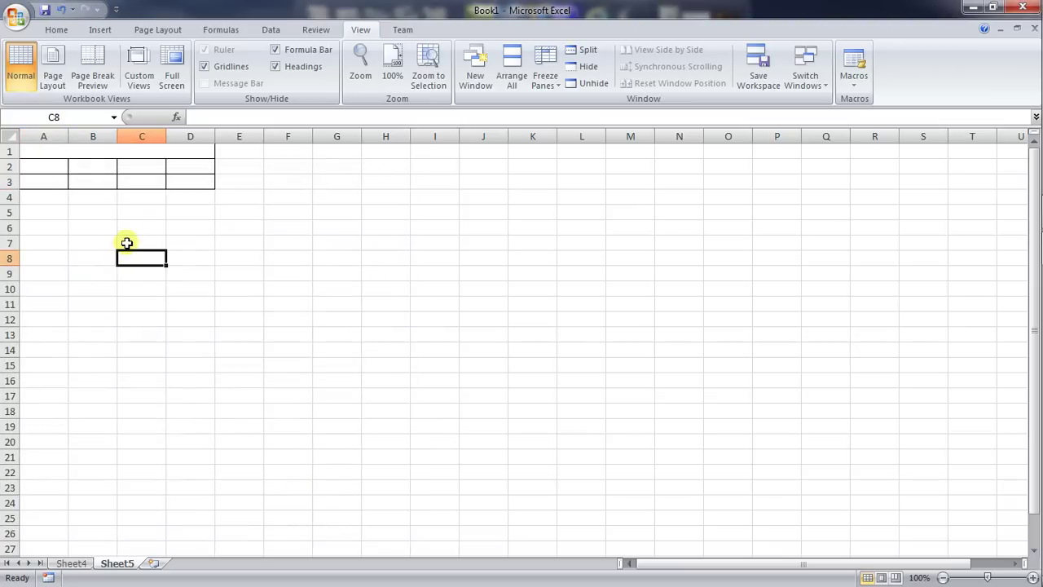
pyautogui.click(81, 164)
pyautogui.moveTo(82, 165); pyautogui.dragTo(149, 179)
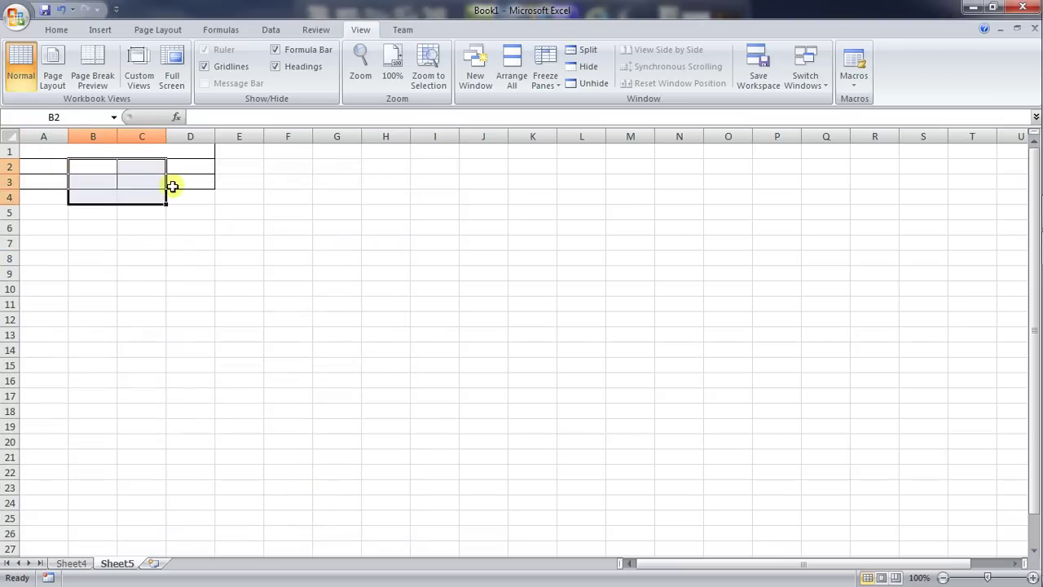
pyautogui.click(136, 226)
pyautogui.click(129, 177)
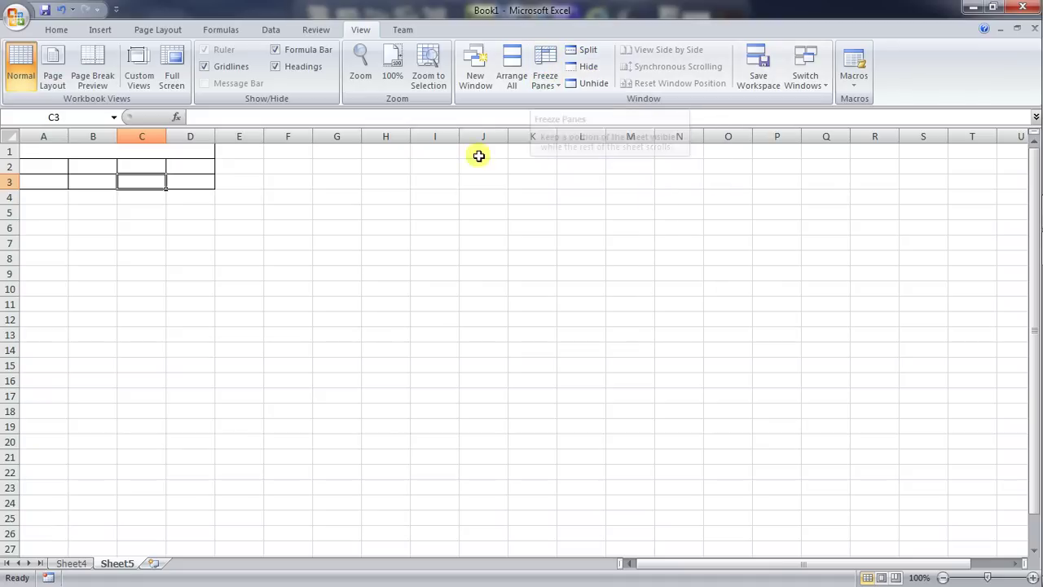
pyautogui.click(389, 170)
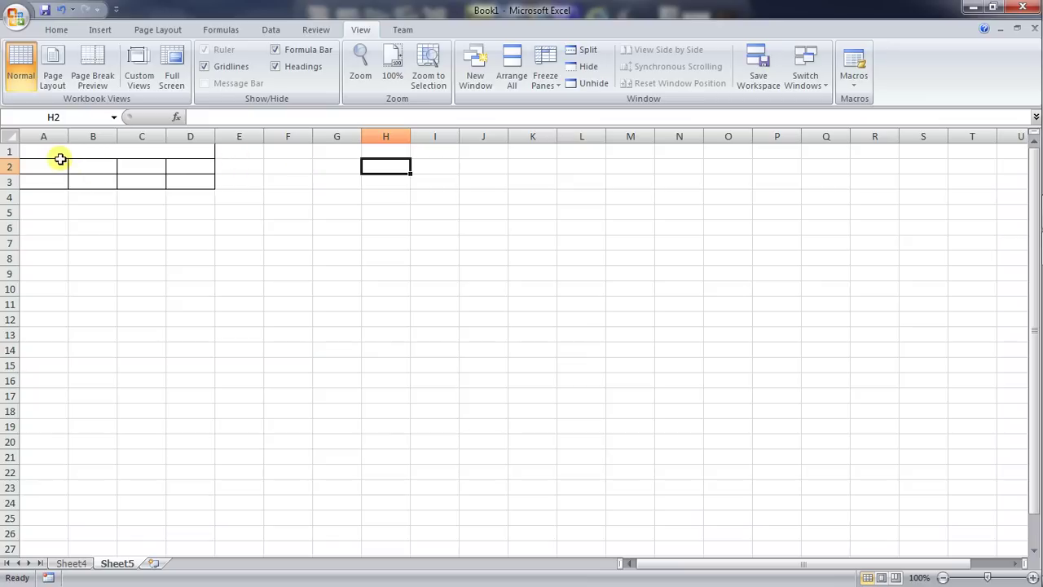
pyautogui.moveTo(53, 152); pyautogui.dragTo(192, 152)
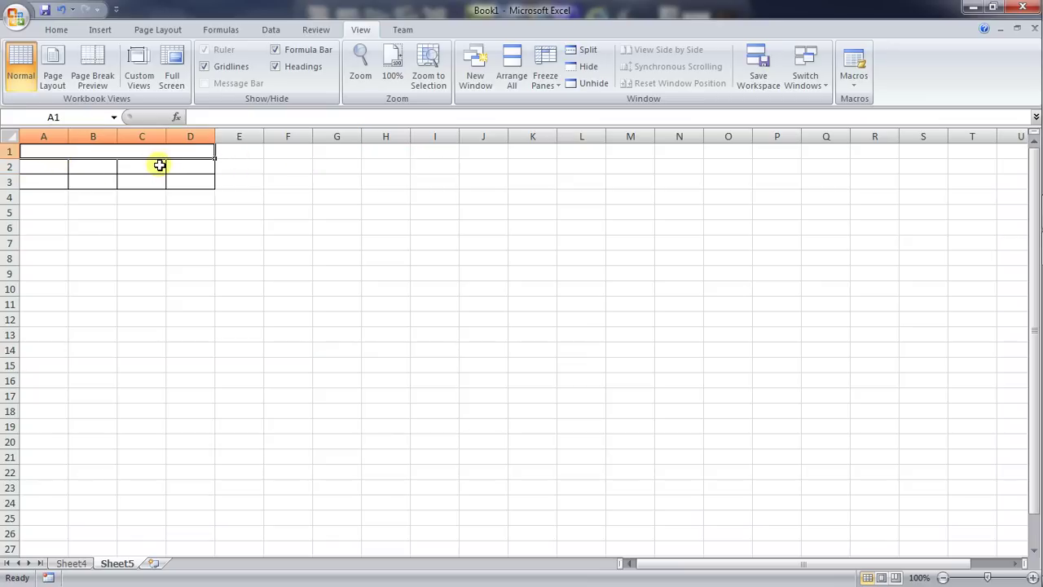